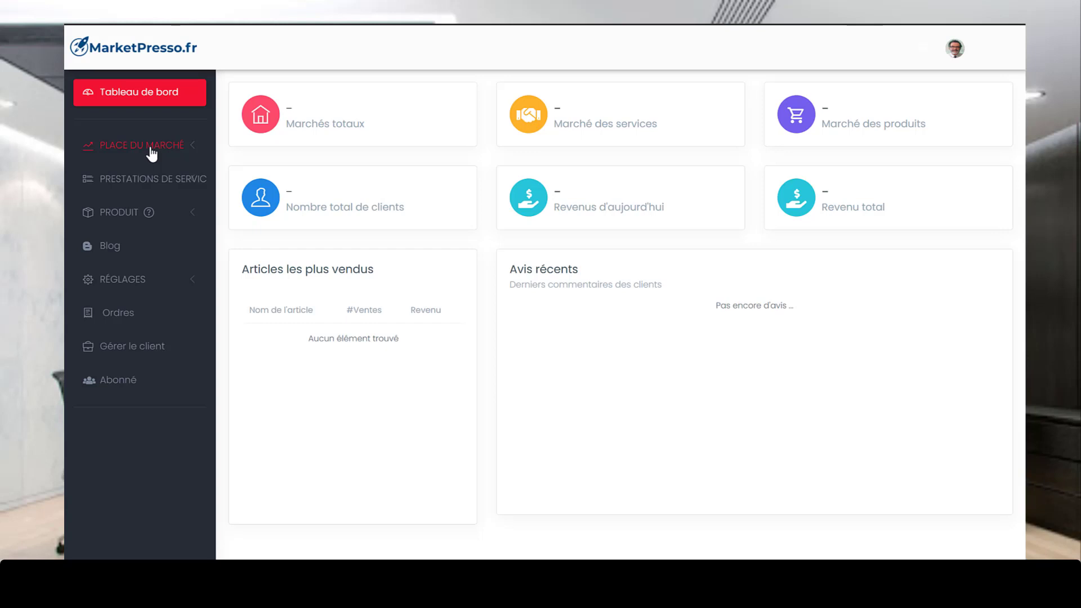
# Start adding a new marketplace that offers services (Prestations de service) to customers.
pyautogui.click(150, 150)
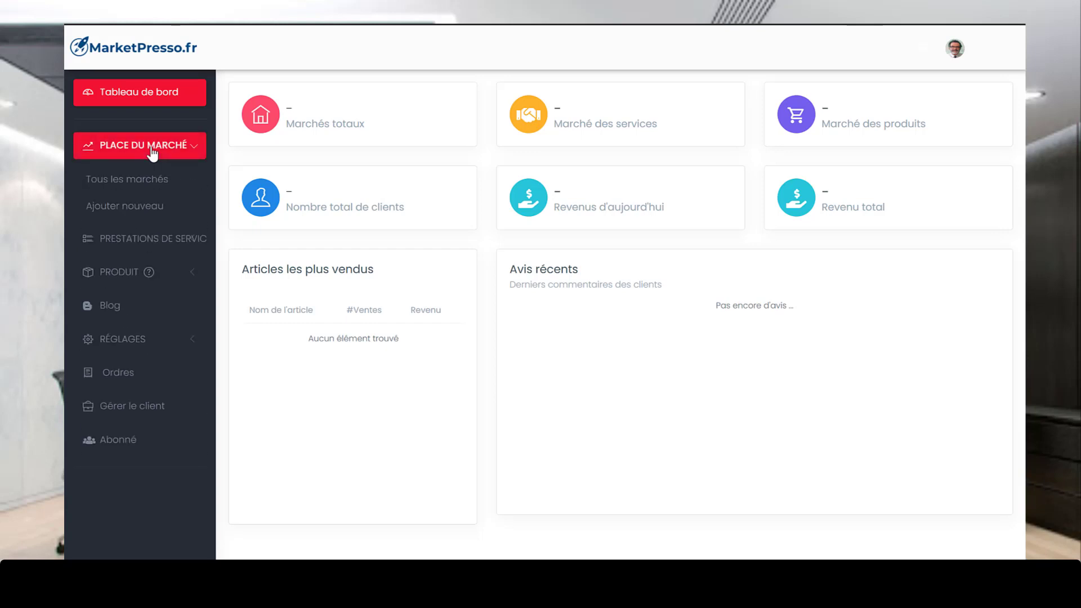
pyautogui.click(135, 180)
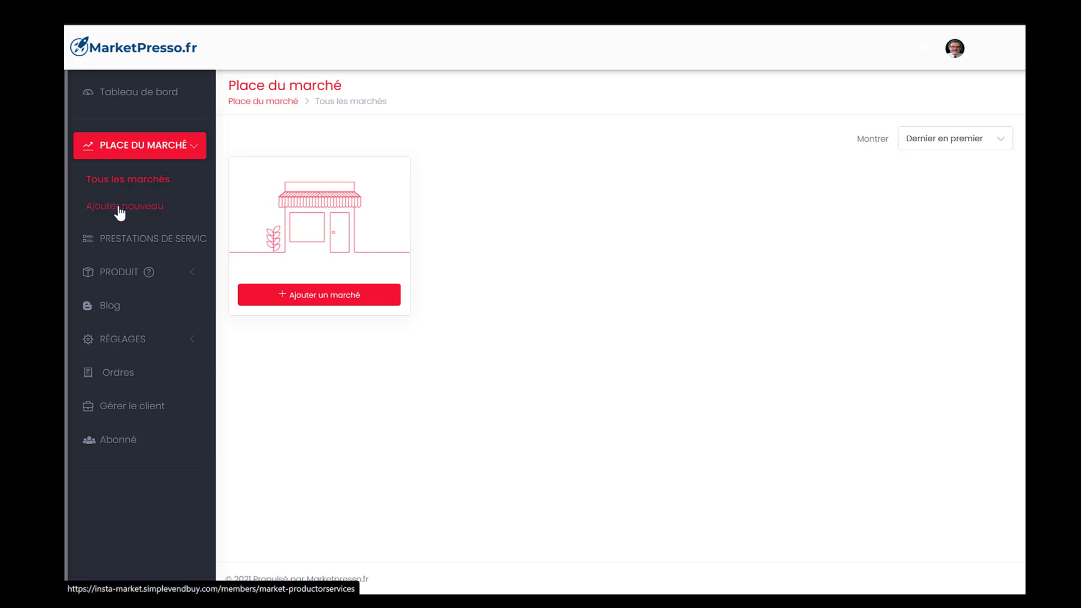
pyautogui.click(332, 307)
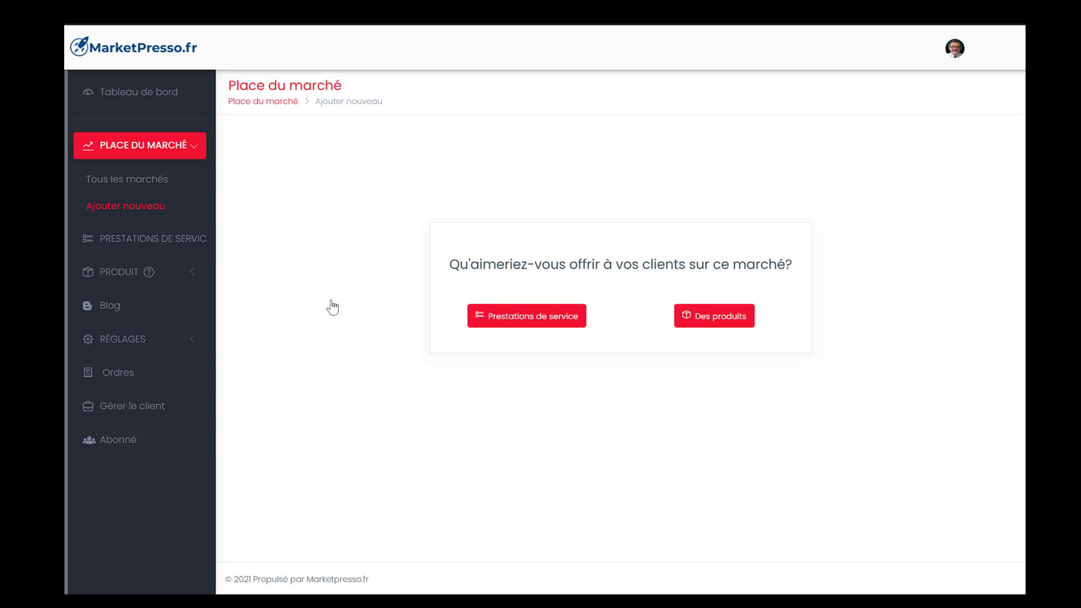
pyautogui.click(551, 321)
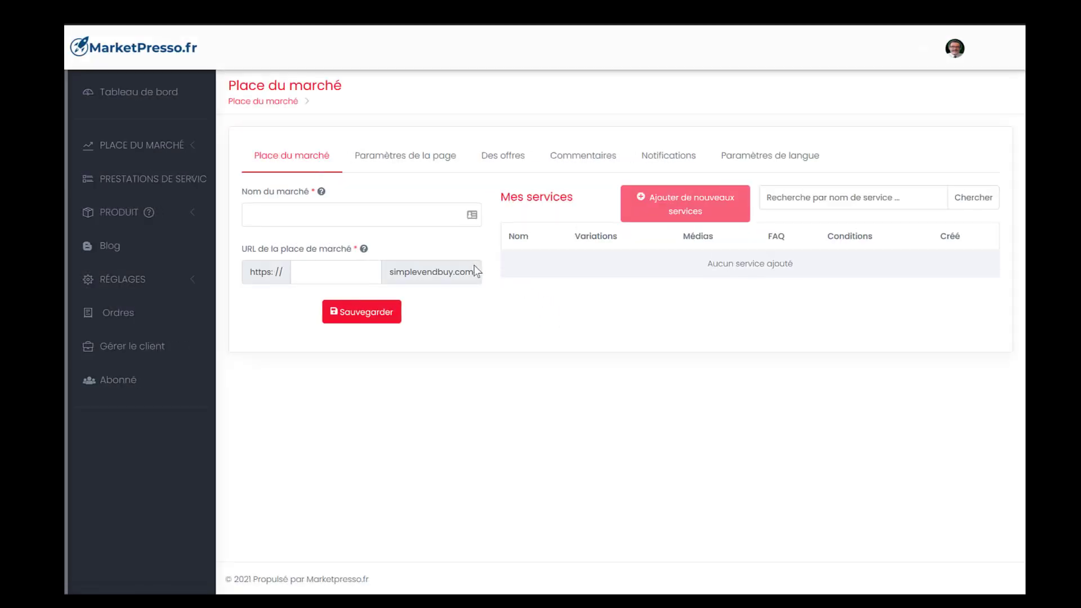
# Name the new marketplace "Formation numérique".
pyautogui.click(392, 211)
pyautogui.write('f')
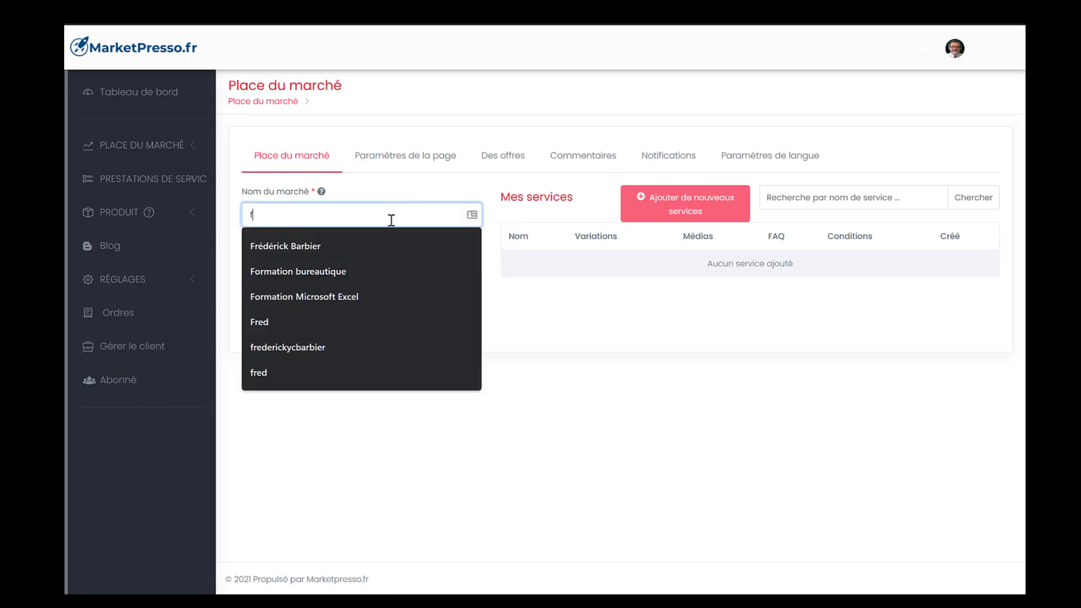
pyautogui.click(346, 275)
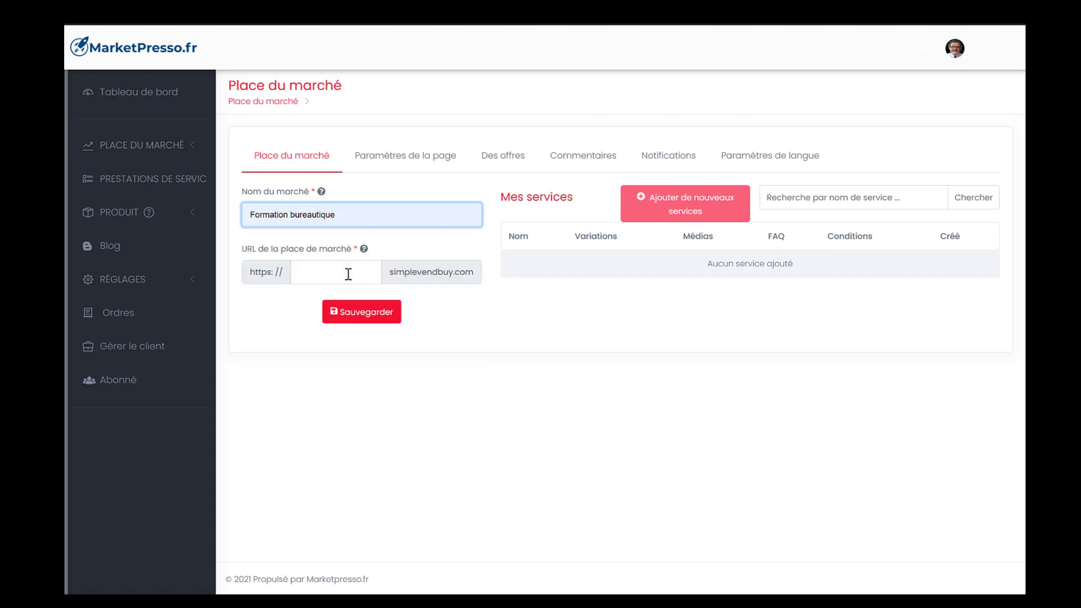
pyautogui.doubleClick(325, 213)
pyautogui.write('en l')
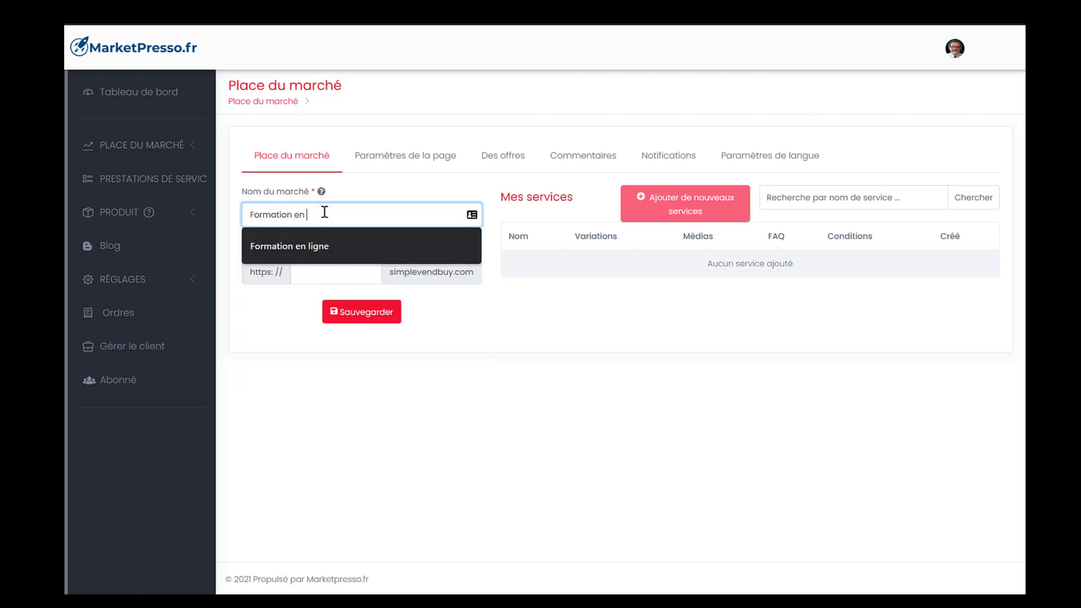
pyautogui.press('BackSpace')
pyautogui.press('BackSpace')
pyautogui.press('BackSpace')
pyautogui.press('BackSpace')
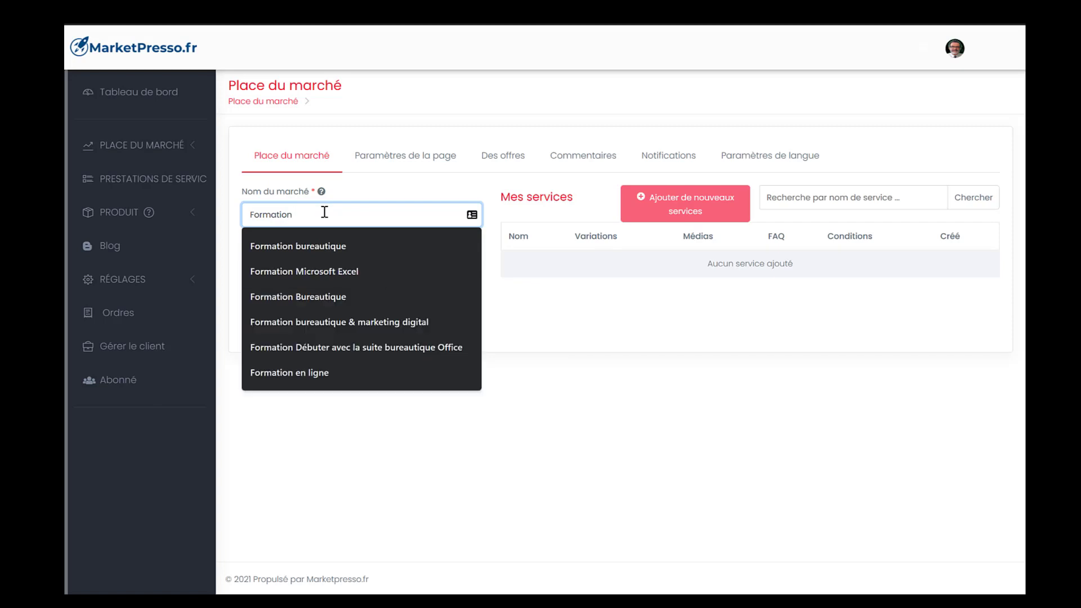
pyautogui.write('numérique')
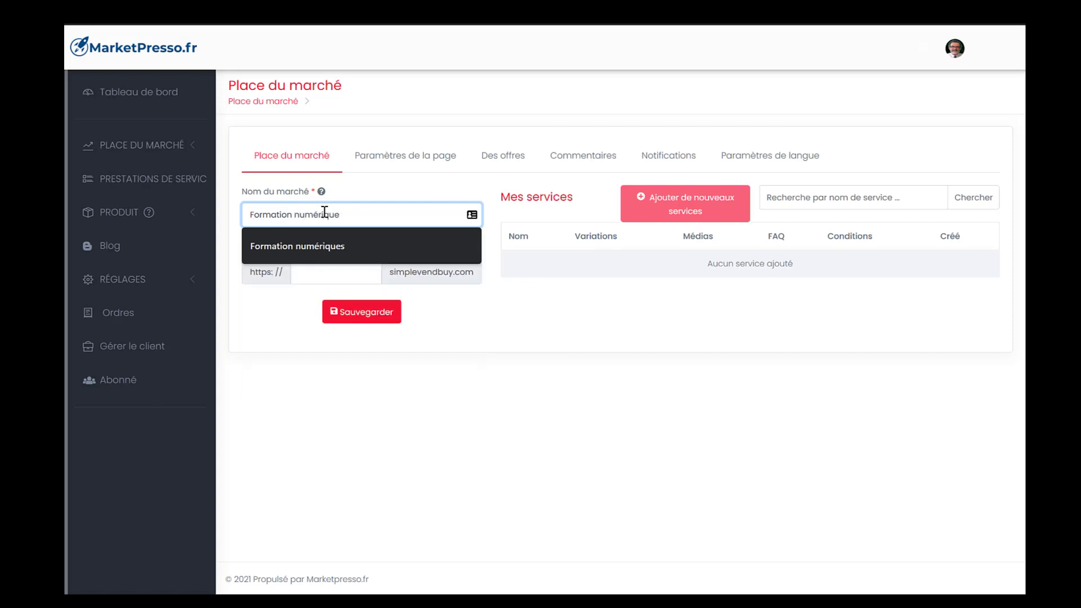
pyautogui.click(244, 389)
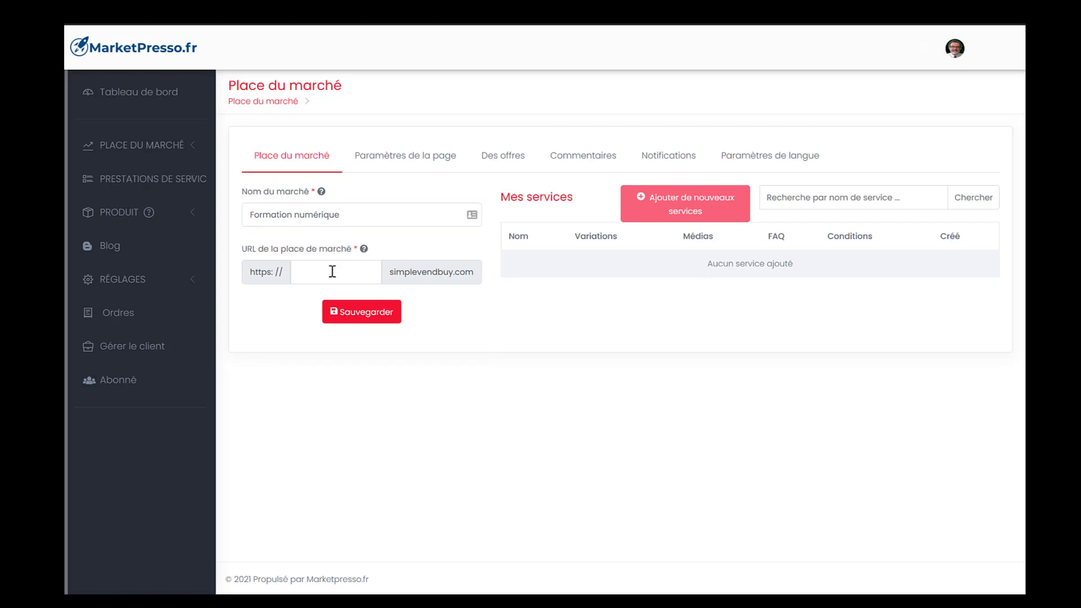
# Set the marketplace's URL prefix to "formationnumerique", save the marketplace and dismiss the translation popup.
pyautogui.click(332, 272)
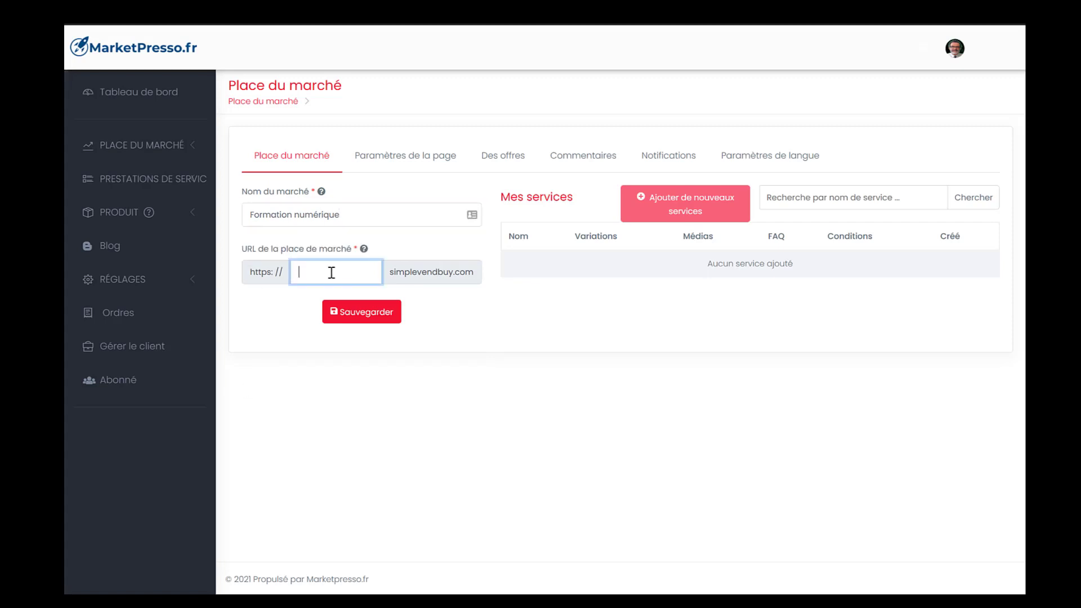
pyautogui.write('format')
pyautogui.write('ion')
pyautogui.write('numerique')
pyautogui.click(374, 315)
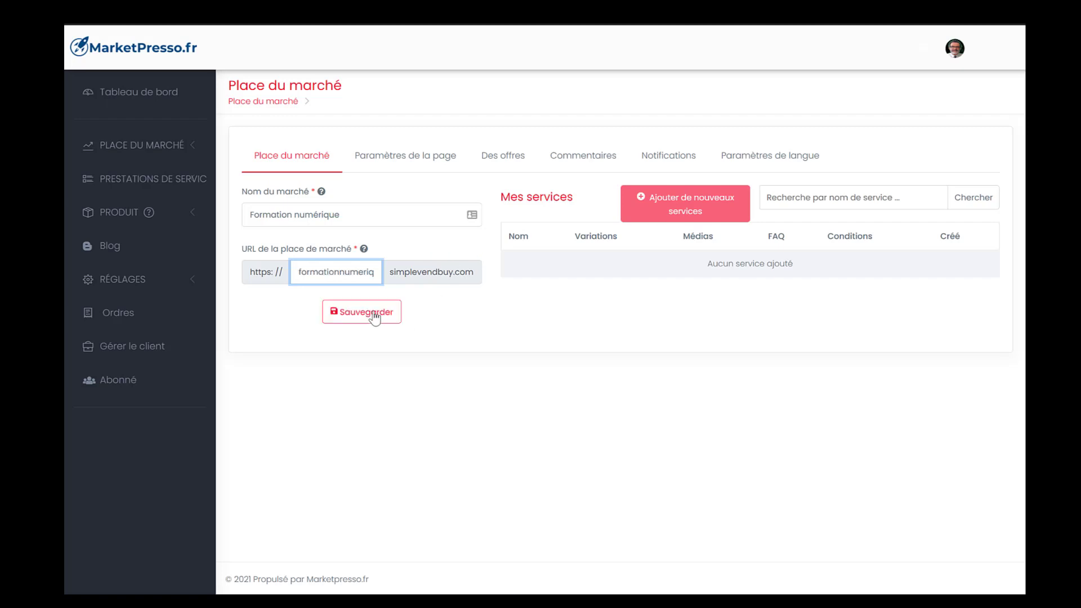
pyautogui.click(374, 315)
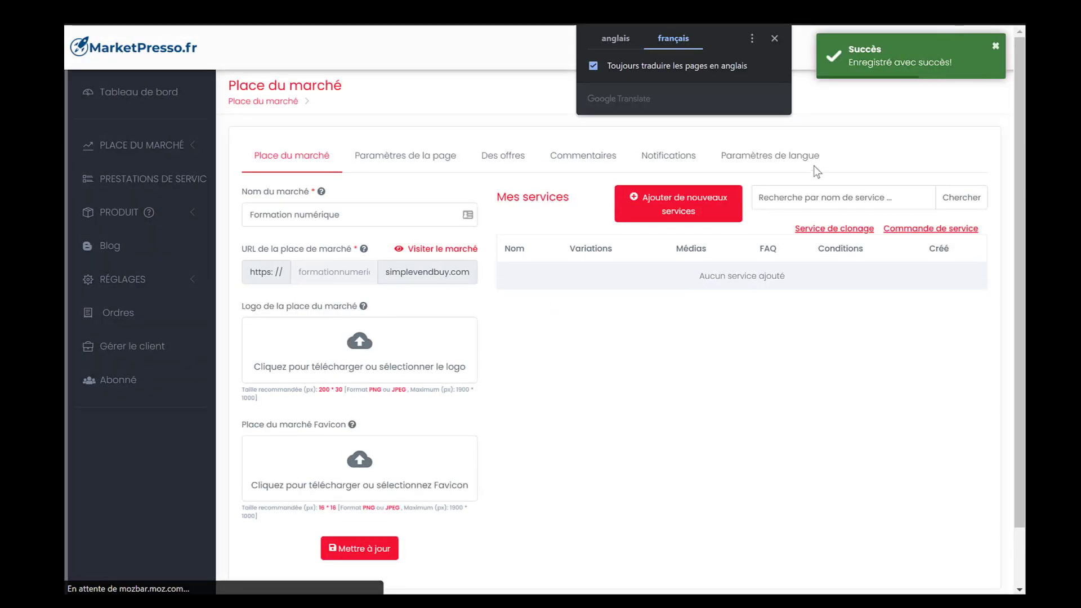
pyautogui.click(774, 38)
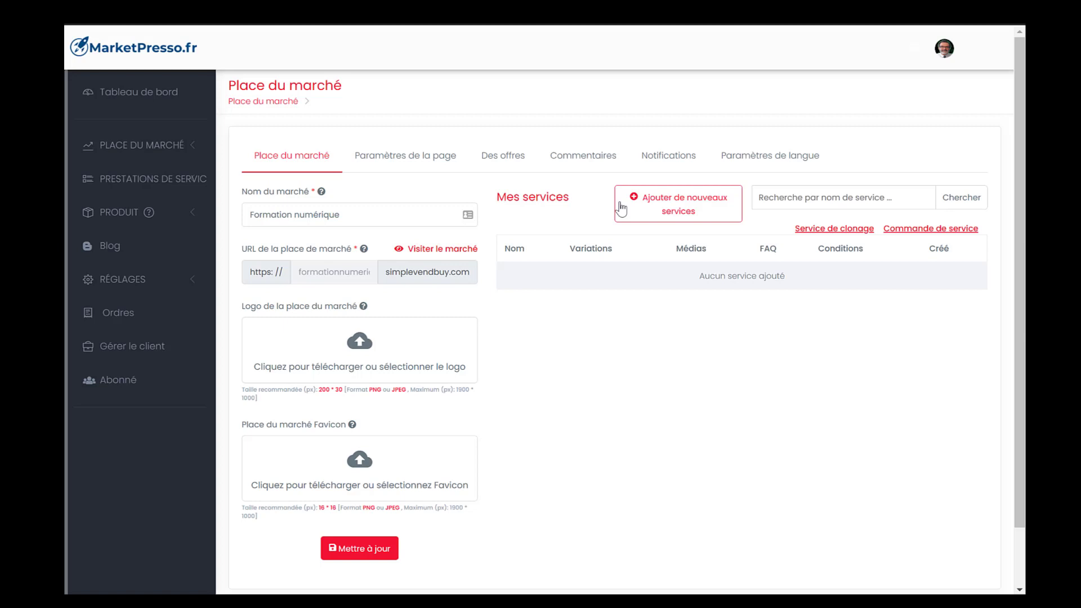
# Visit the new marketplace's public site and look over its home page down to the newsletter section.
pyautogui.click(463, 258)
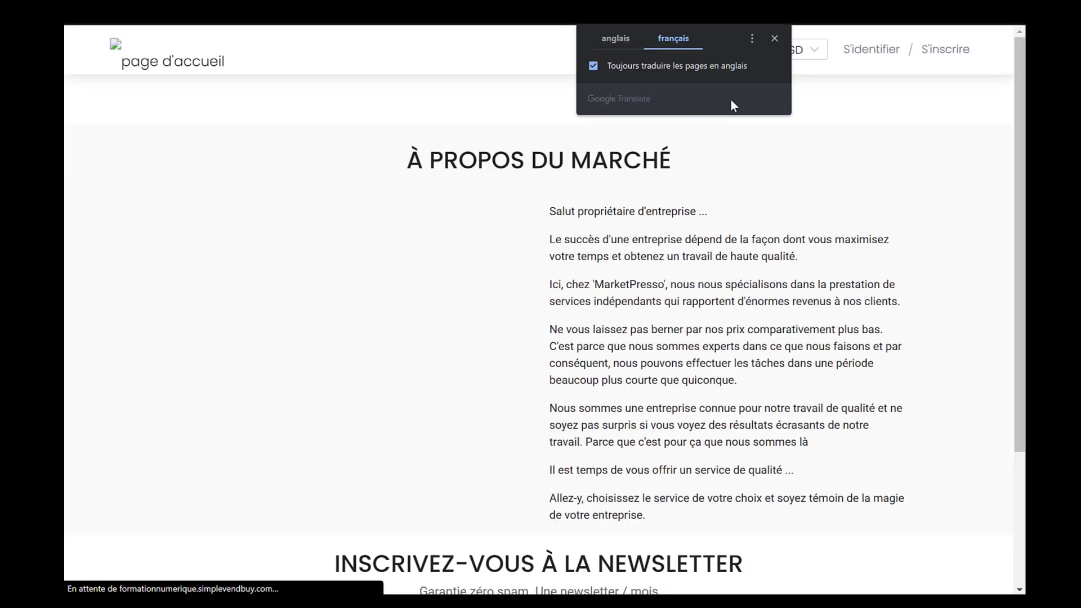
pyautogui.click(774, 38)
pyautogui.scroll(-3, 716, 327)
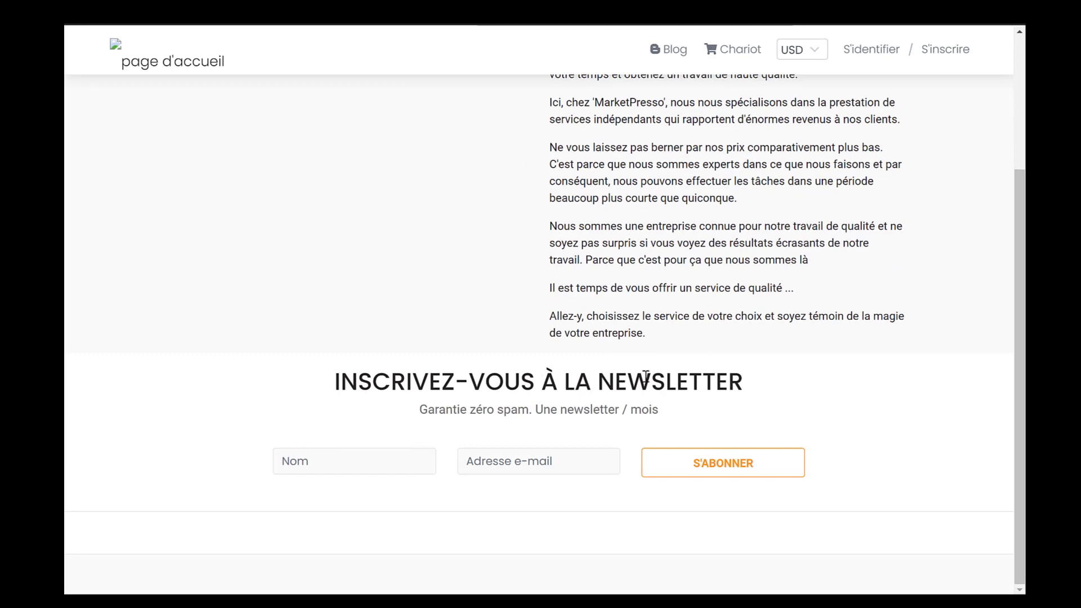
pyautogui.scroll(3, 670, 259)
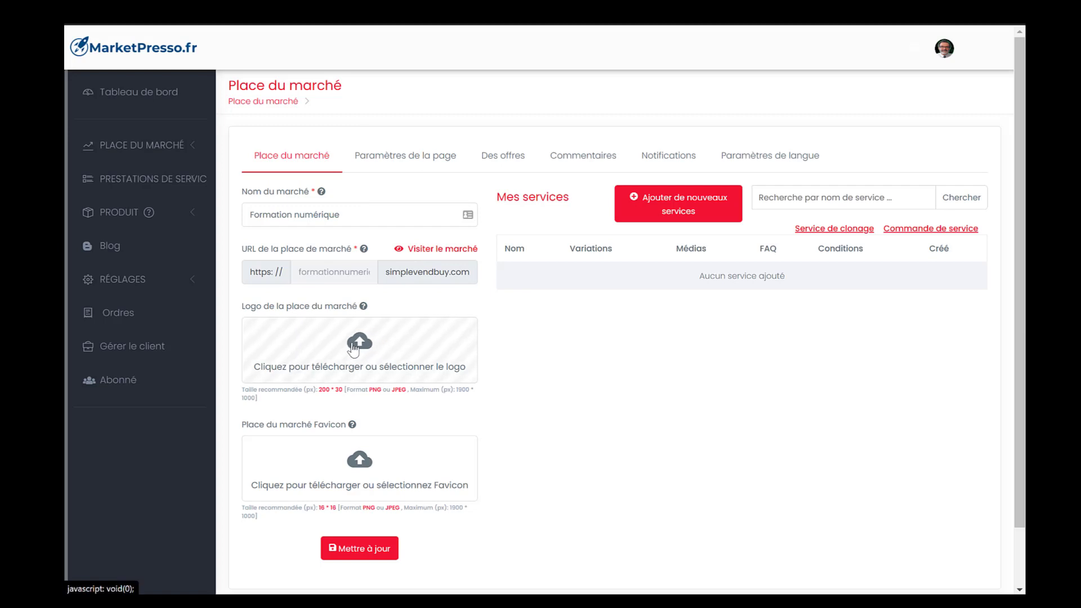
# Upload logo_couleur_250_50.png to the image library, use it as the marketplace logo, and highlight the recommended logo size note.
pyautogui.click(357, 349)
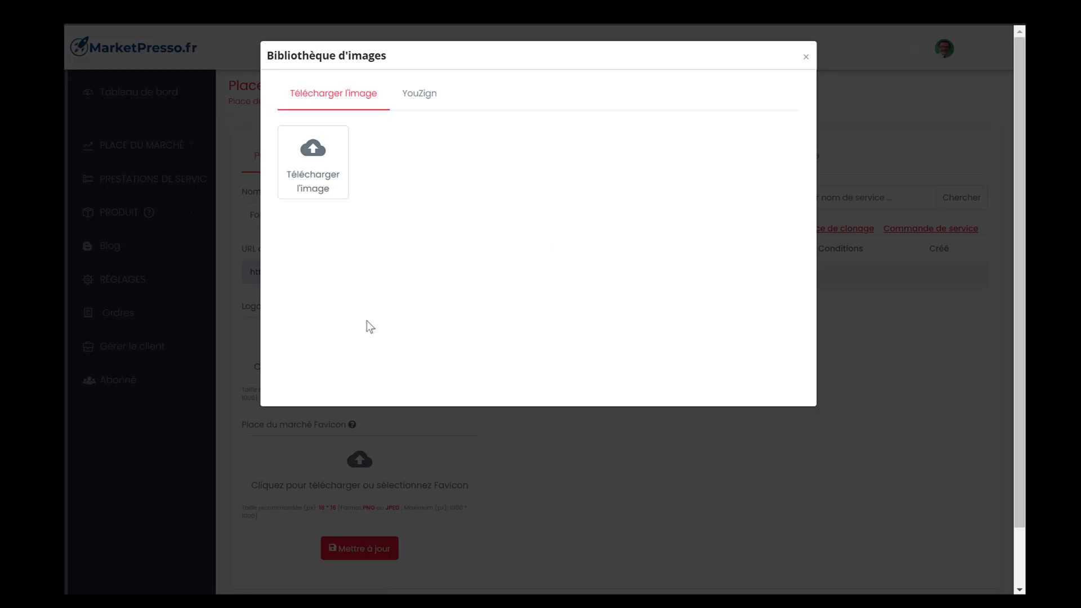
pyautogui.click(319, 158)
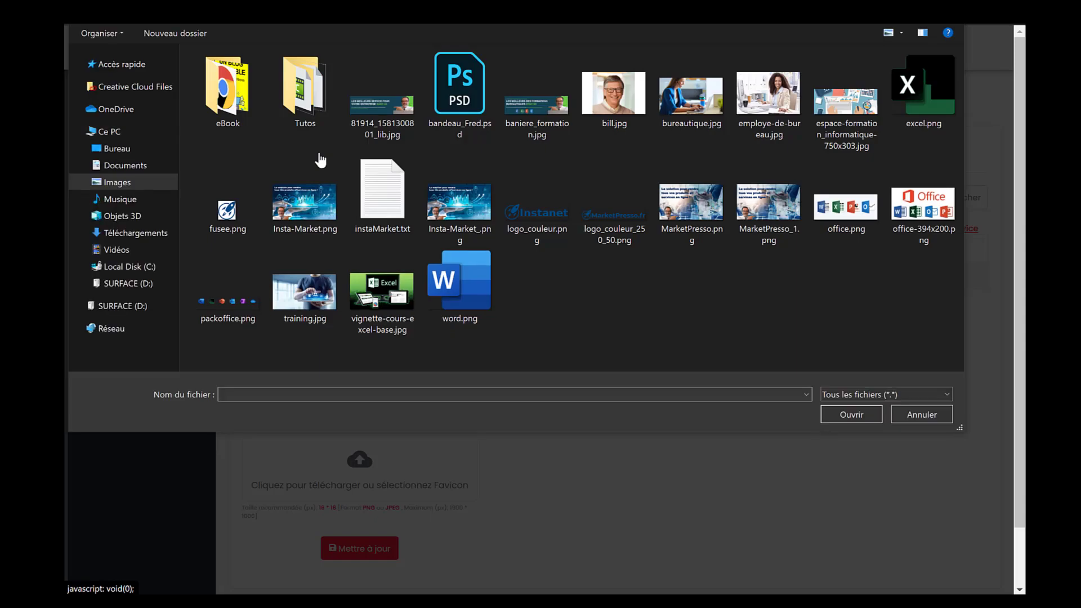
pyautogui.click(631, 209)
pyautogui.click(851, 414)
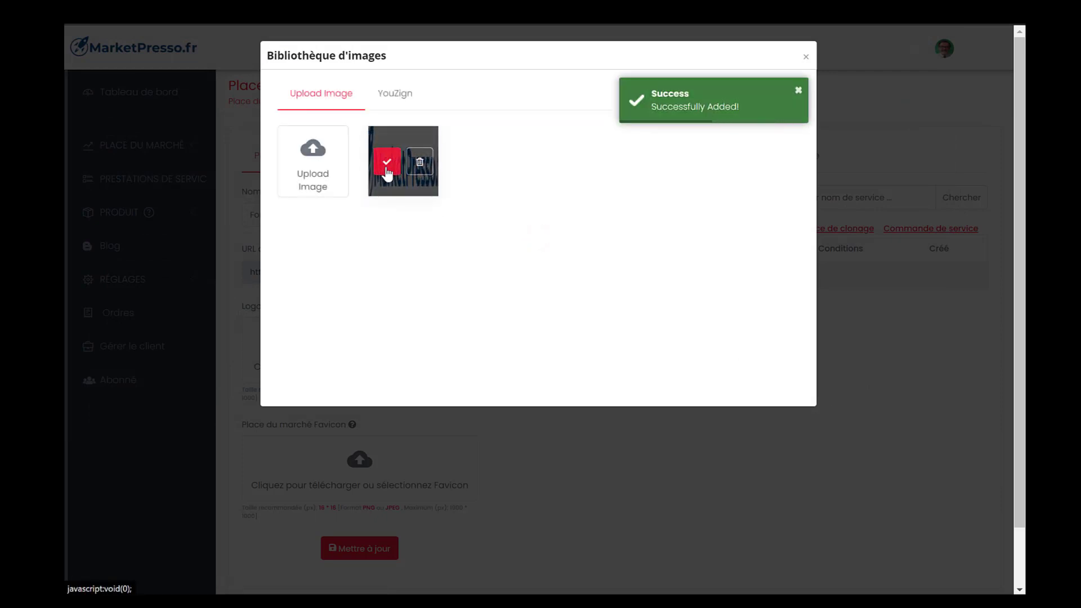
pyautogui.click(386, 164)
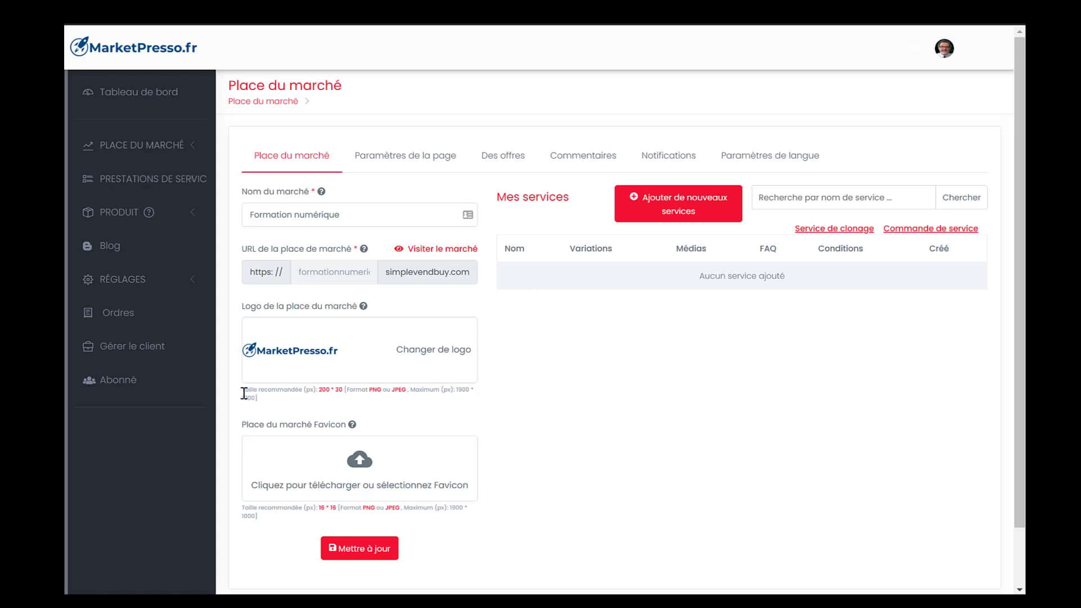
pyautogui.moveTo(244, 394); pyautogui.dragTo(260, 398)
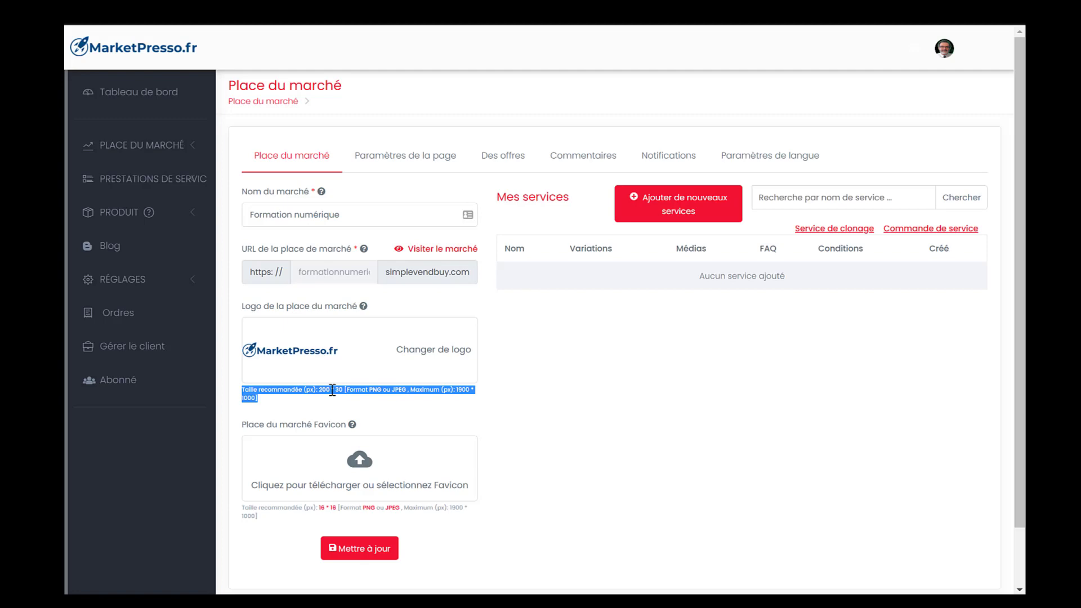
# Upload fusee.png, use it as the marketplace favicon, and update the marketplace settings.
pyautogui.click(362, 469)
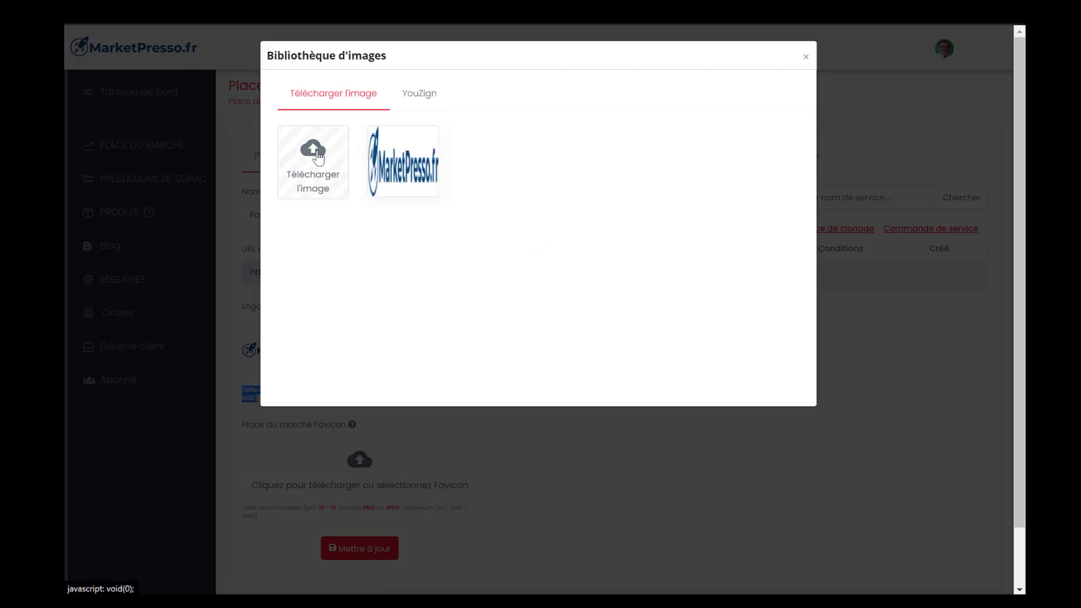
pyautogui.click(315, 153)
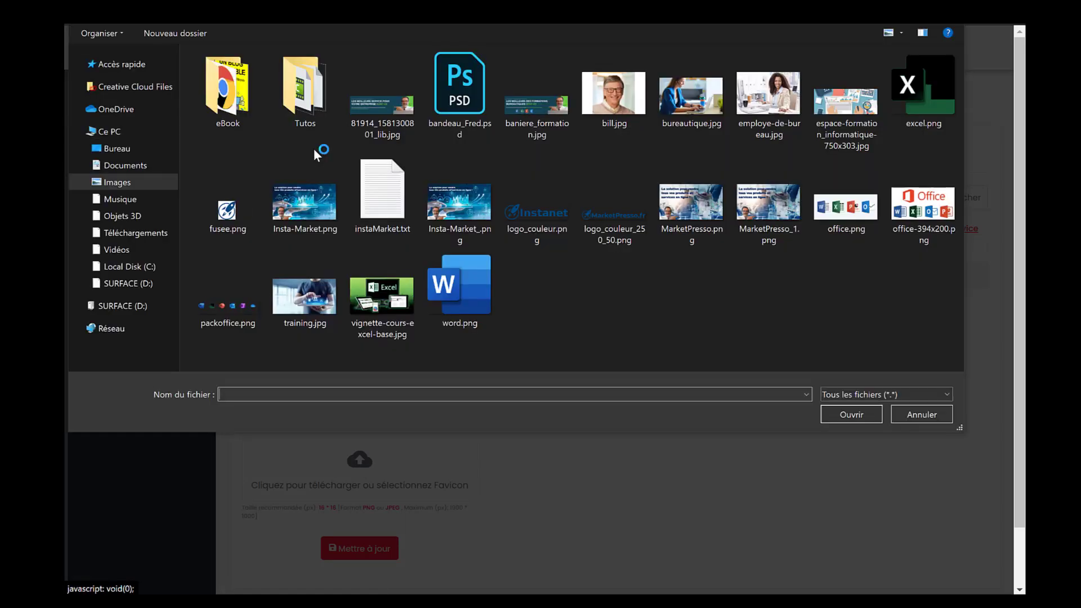
pyautogui.click(227, 220)
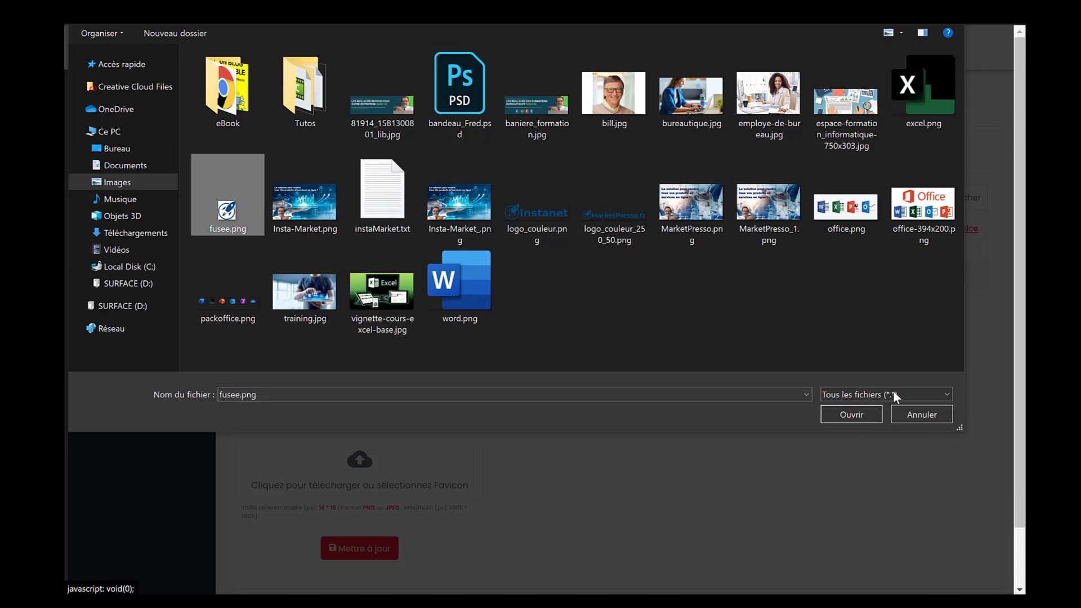
pyautogui.click(850, 415)
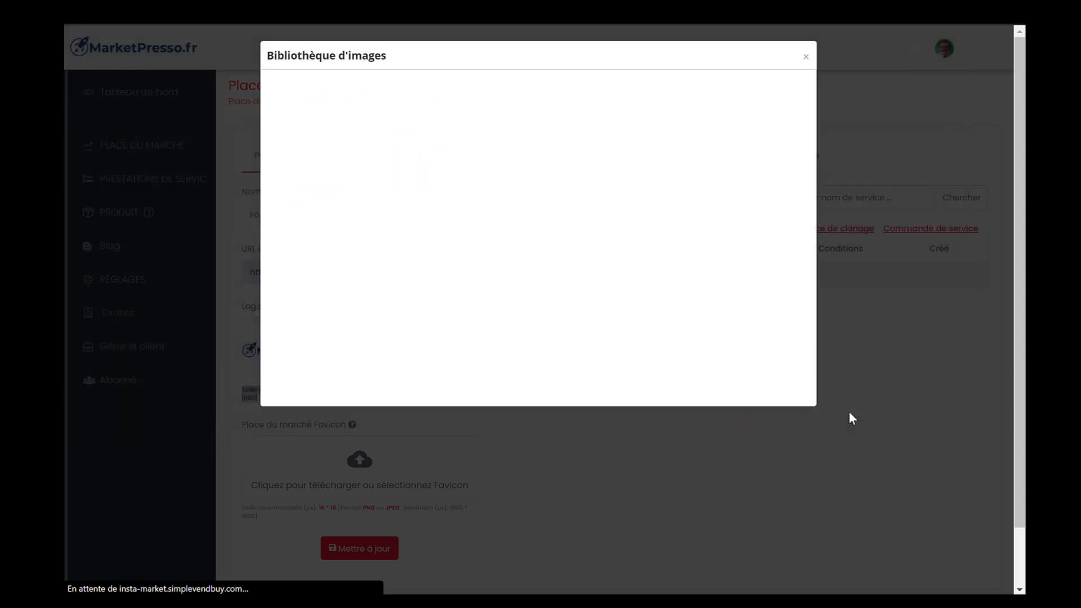
pyautogui.moveTo(391, 167)
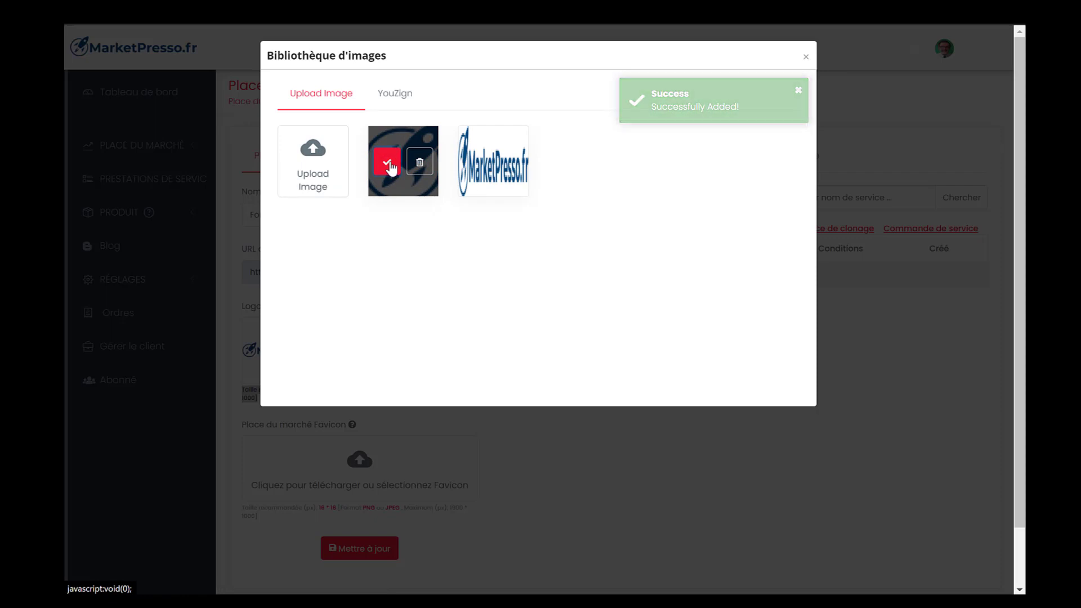
pyautogui.click(388, 169)
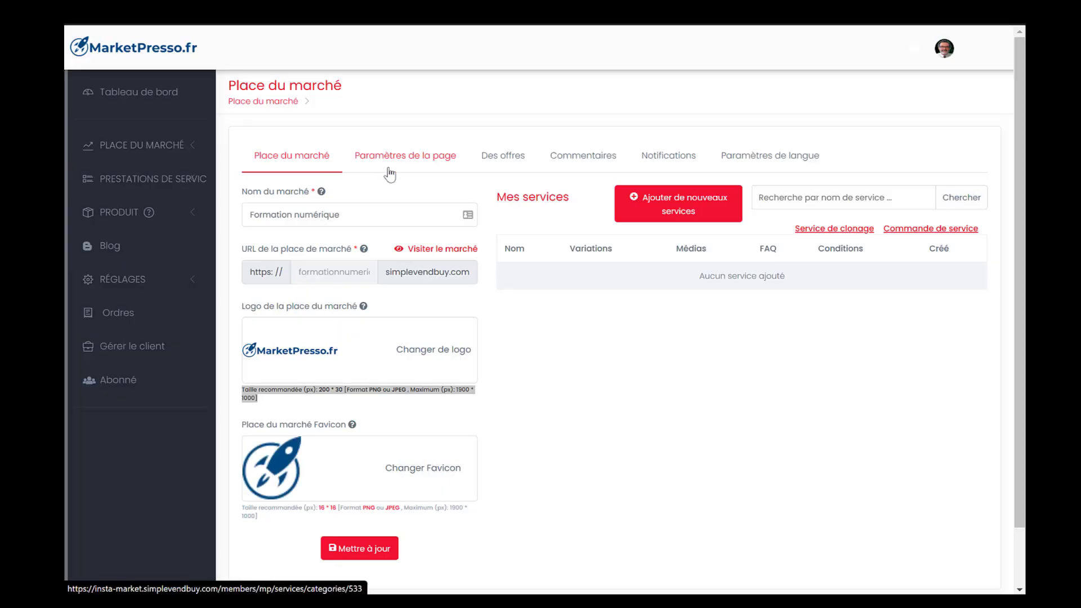
pyautogui.click(357, 551)
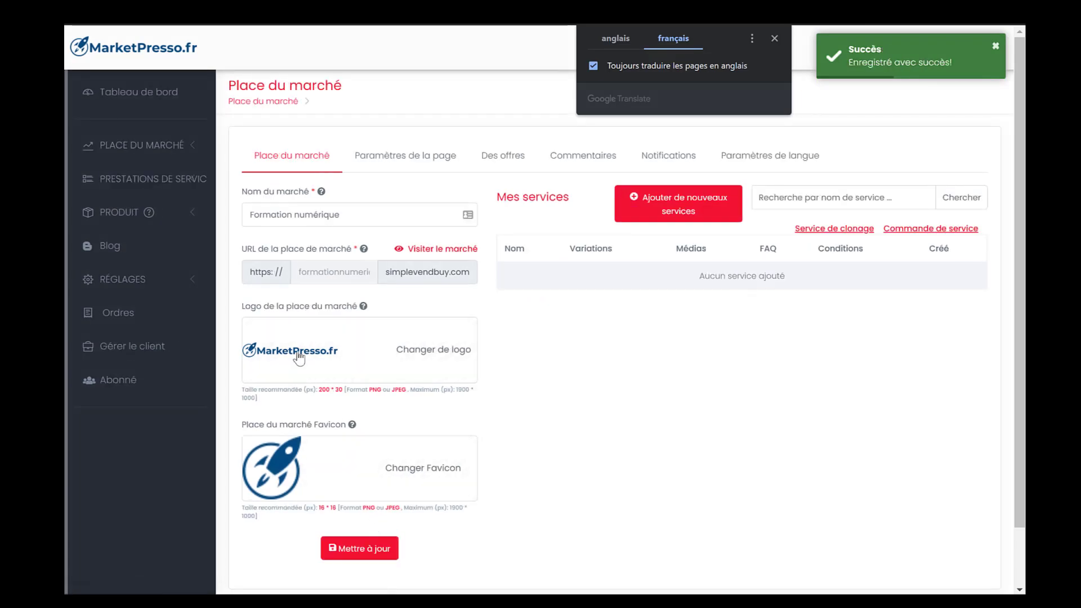
# Revisit the marketplace's public site to check the logo in its header and look over the page.
pyautogui.click(450, 254)
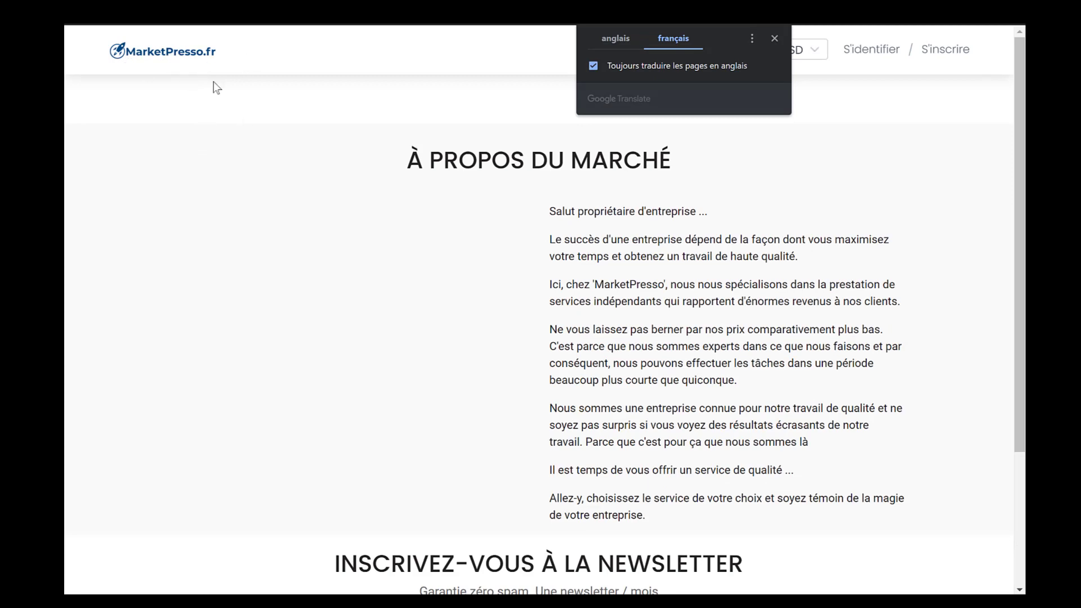
pyautogui.scroll(-3, 346, 279)
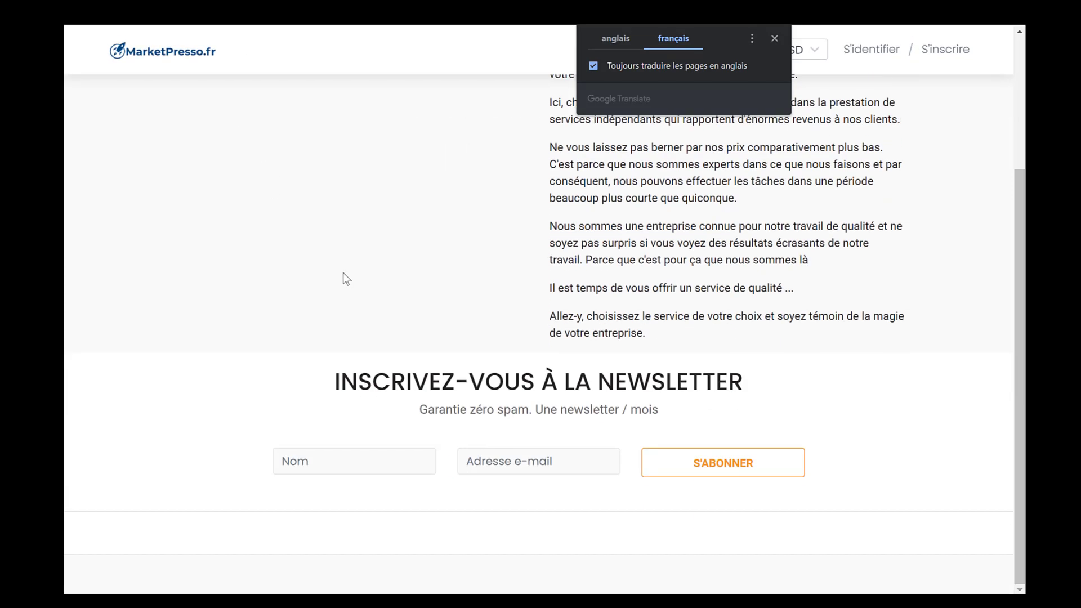
pyautogui.scroll(3, 346, 280)
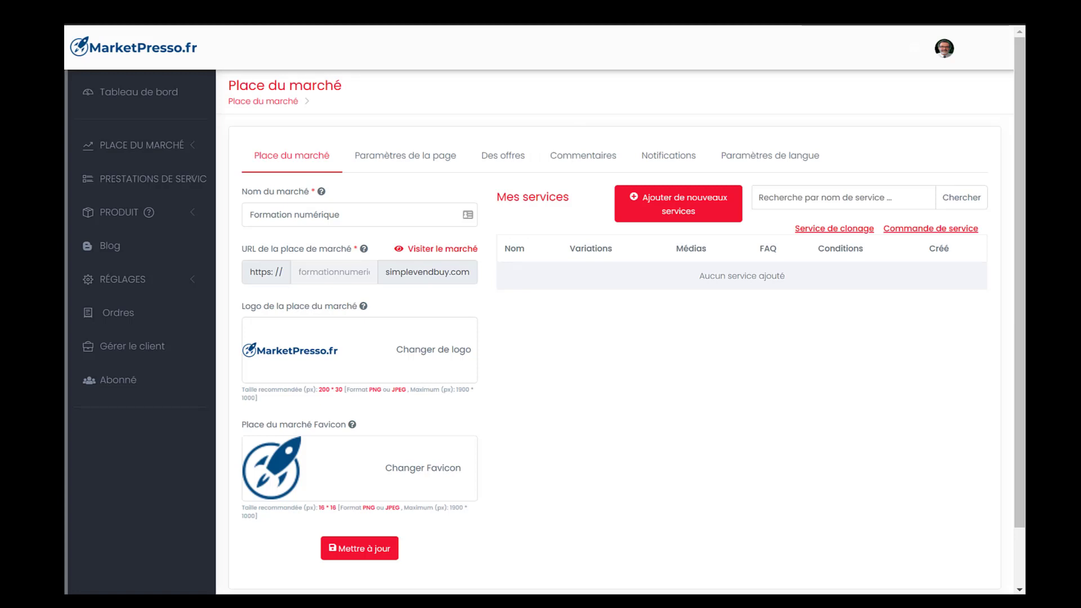
# Fill in a new category "Formation bureautique" described as "Les formations en Bureautique vous apprendront à maîtriser l’ensemble des potentialités des logiciels usuels : Excel, Word, PowerPoint, Outlook".
pyautogui.click(423, 163)
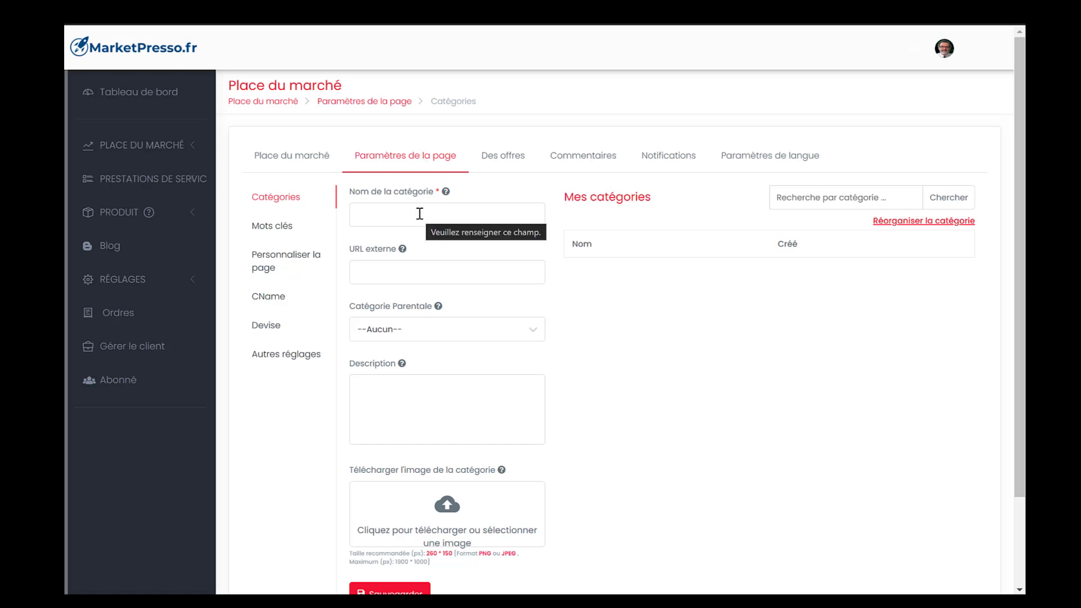
pyautogui.click(420, 213)
pyautogui.write('f')
pyautogui.click(447, 271)
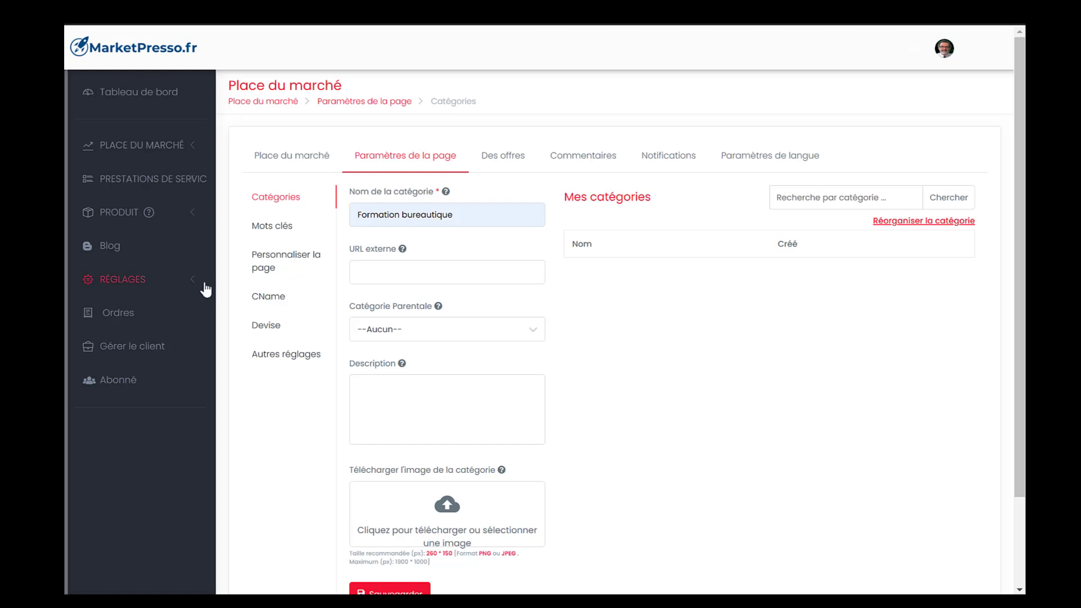
pyautogui.click(391, 394)
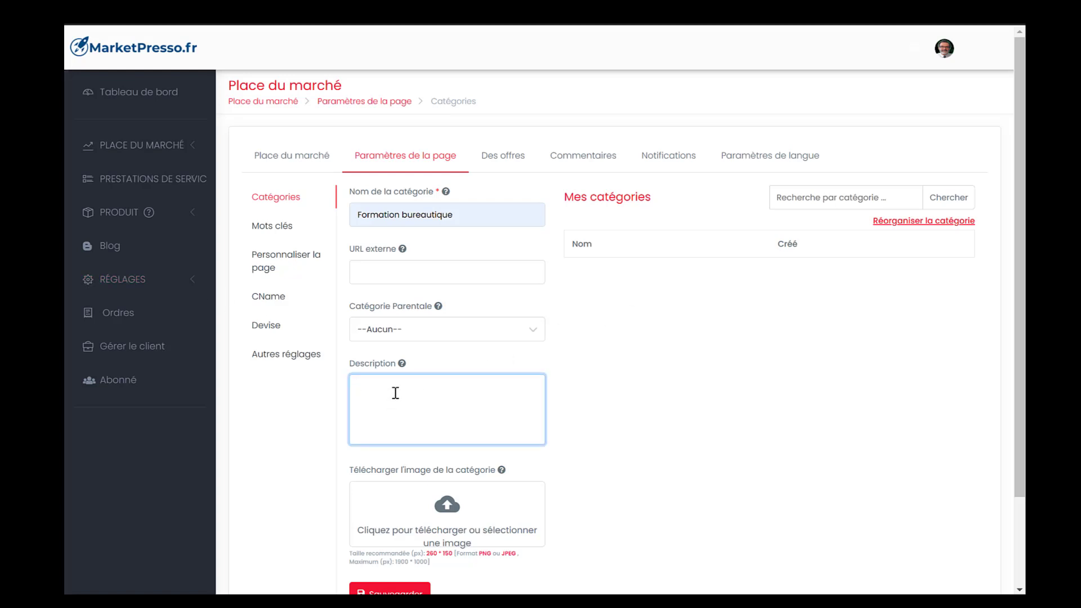
pyautogui.write('Les formations en Bureautique vous apprennent à maîtriser l’ensemble des potentialités des logiciels usuels : Excel, Word, PowerPoint, Outlook')
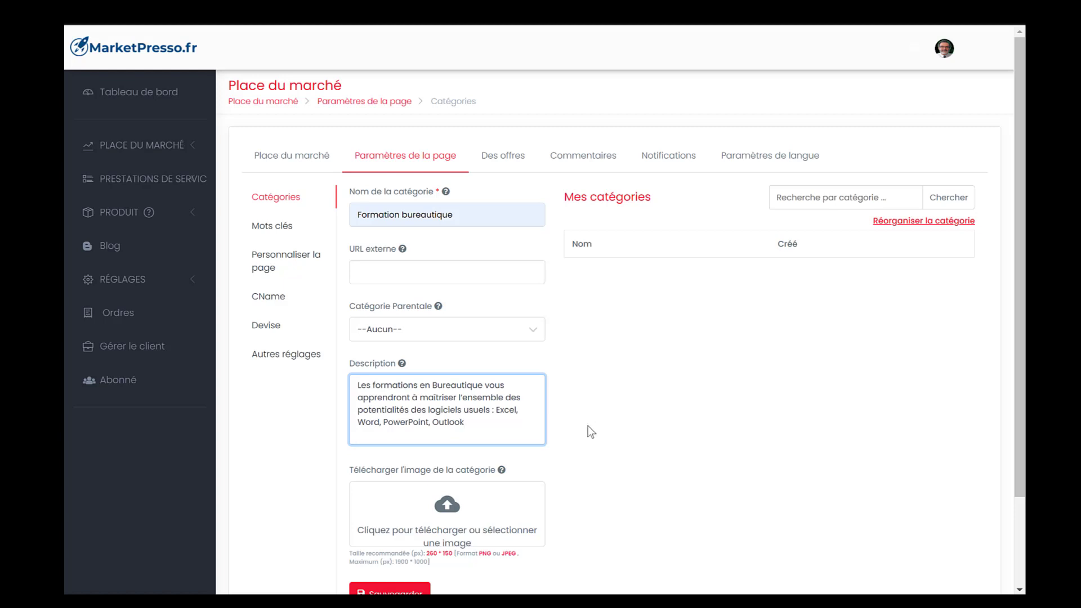
# Upload office-394x200.png to the image library, use it as the category image, and save the category.
pyautogui.scroll(-3, 588, 425)
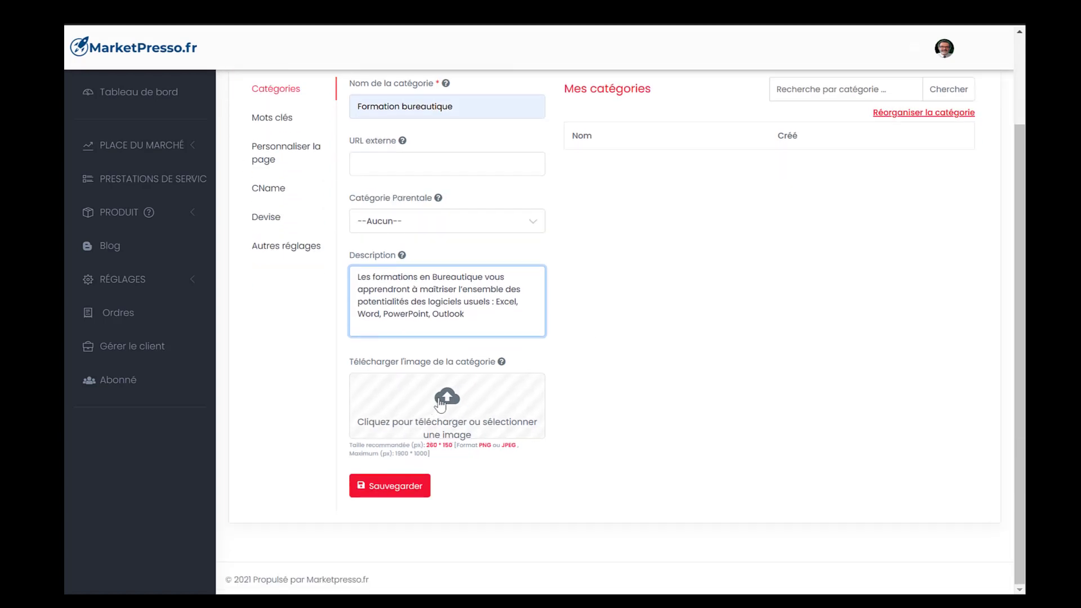
pyautogui.click(443, 400)
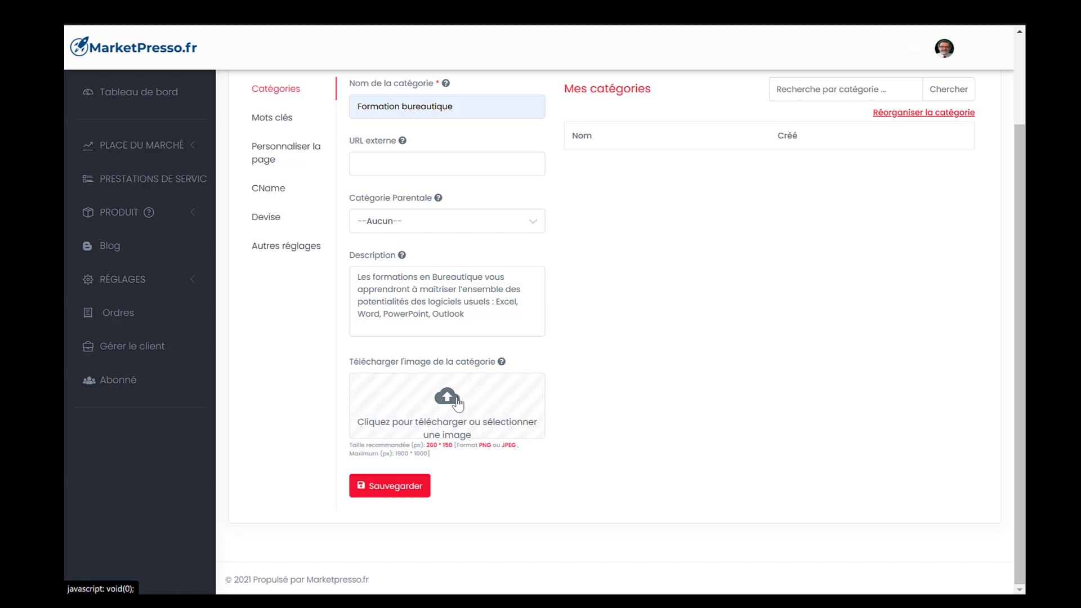
pyautogui.click(448, 399)
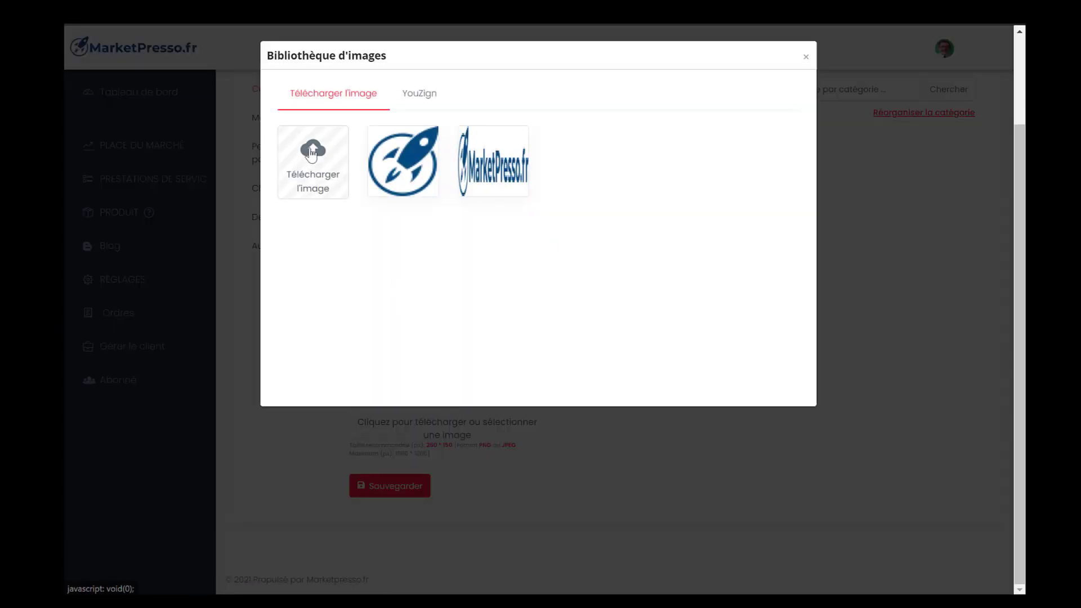
pyautogui.click(312, 154)
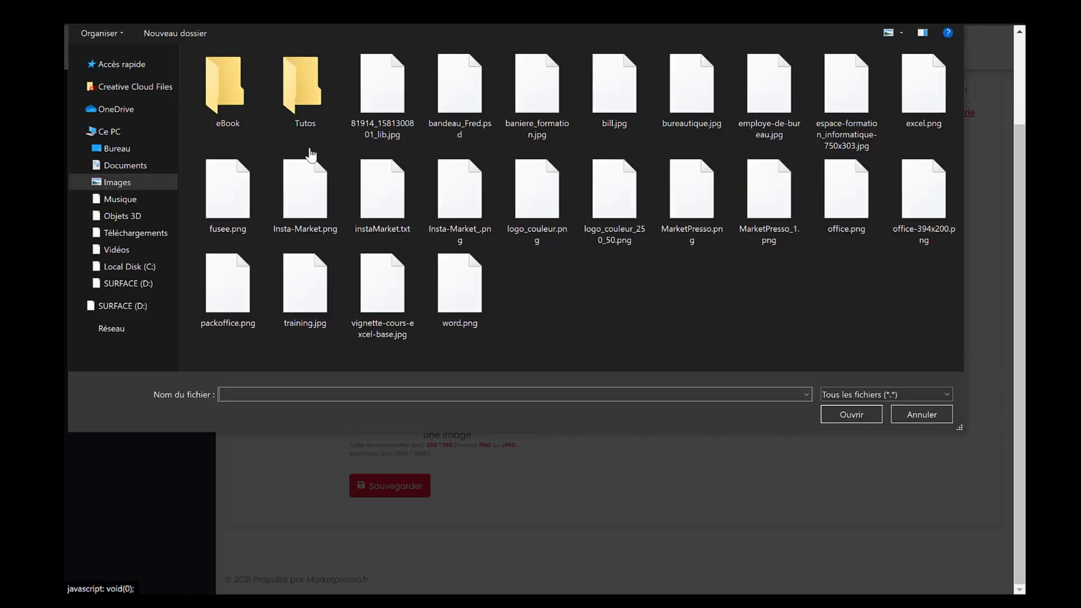
pyautogui.click(923, 206)
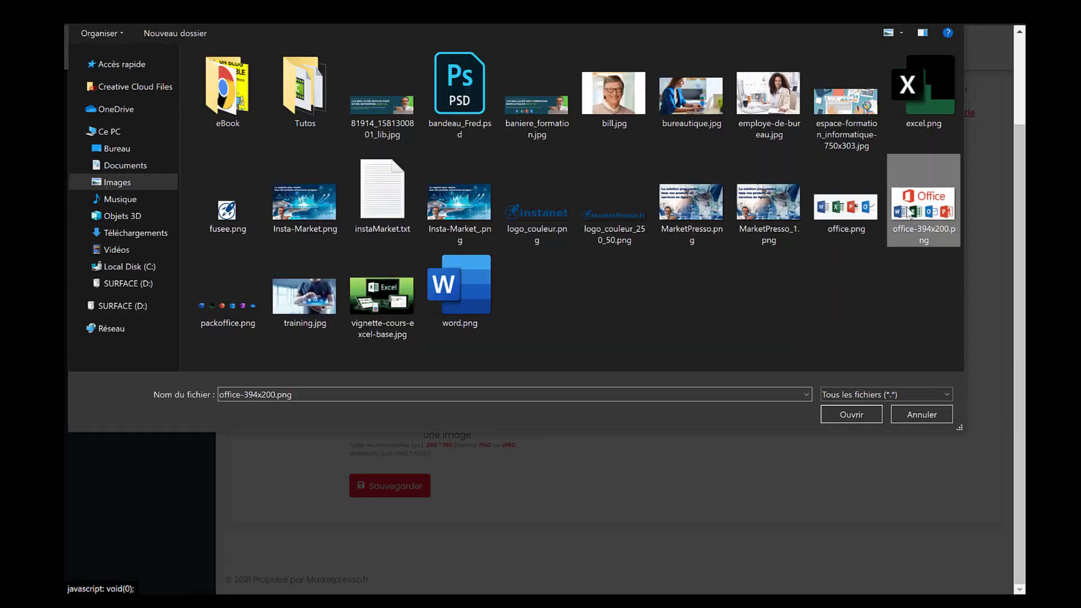
pyautogui.click(851, 414)
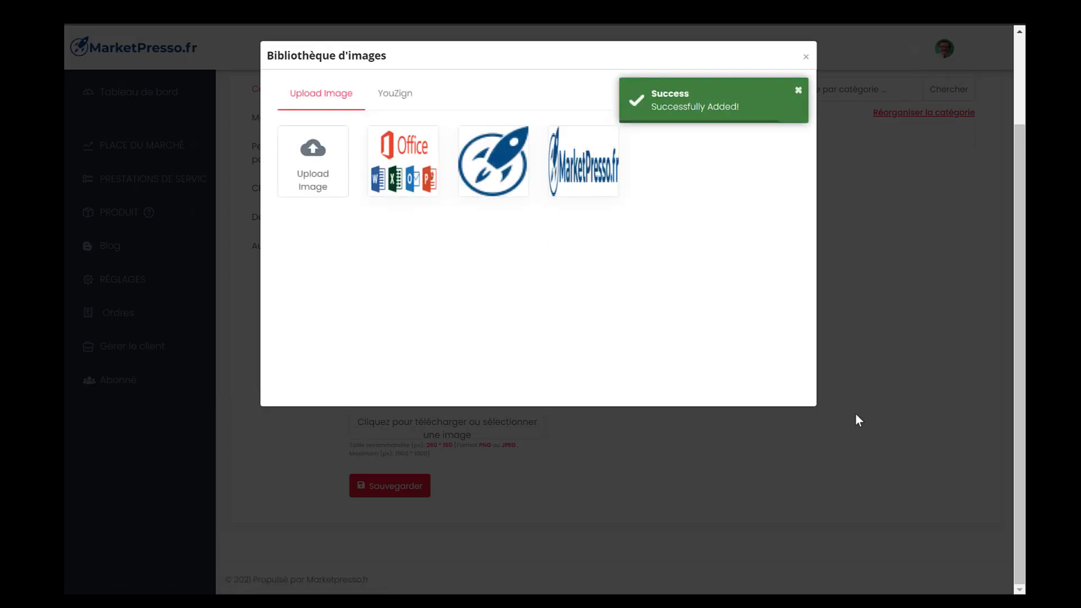
pyautogui.click(387, 163)
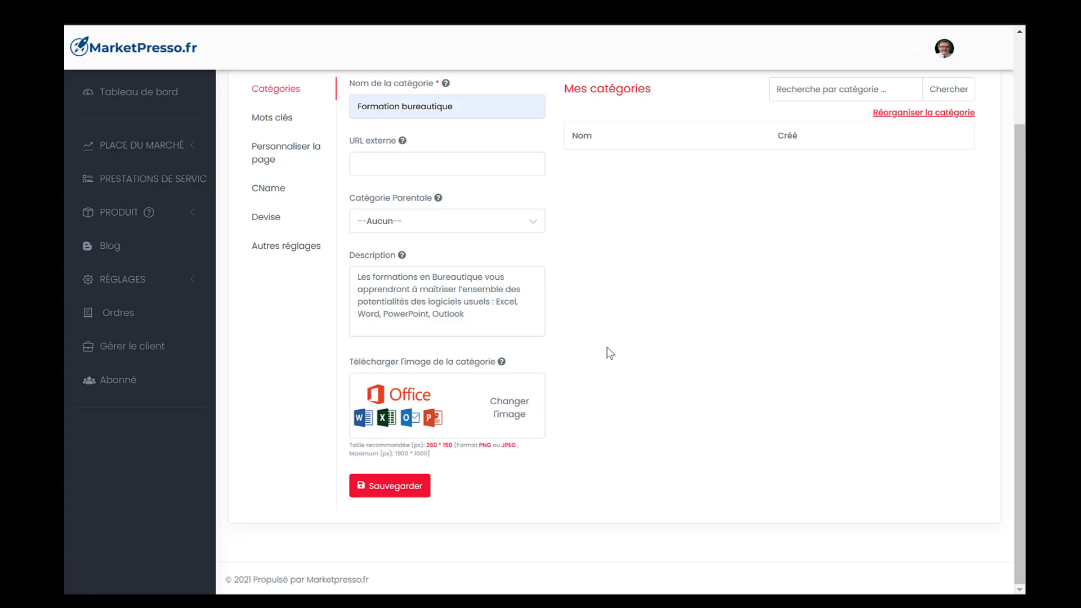
pyautogui.scroll(2, 609, 353)
pyautogui.scroll(-2, 609, 353)
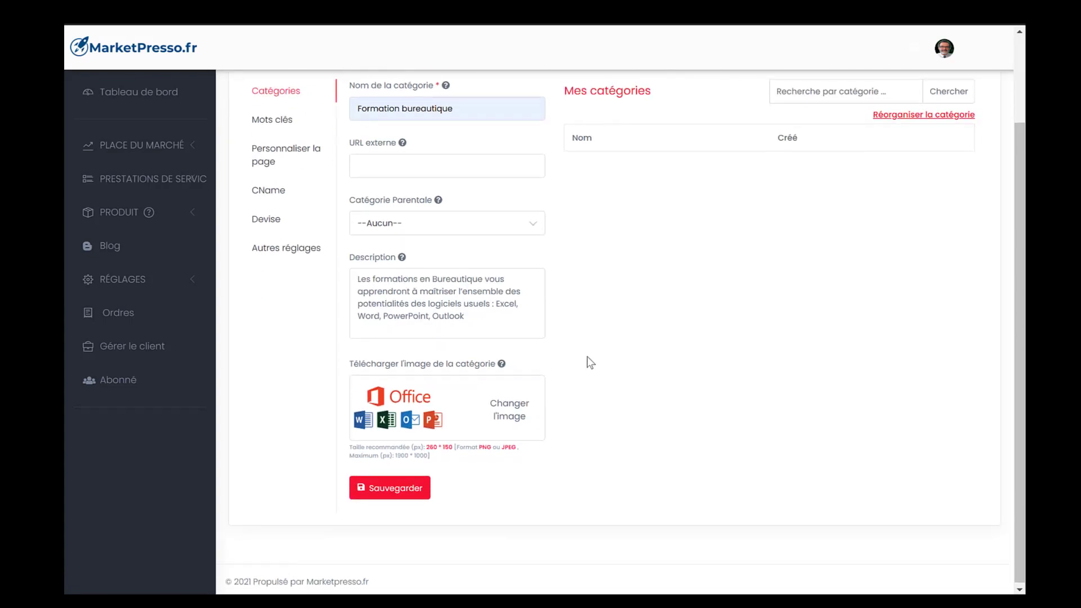
pyautogui.click(401, 489)
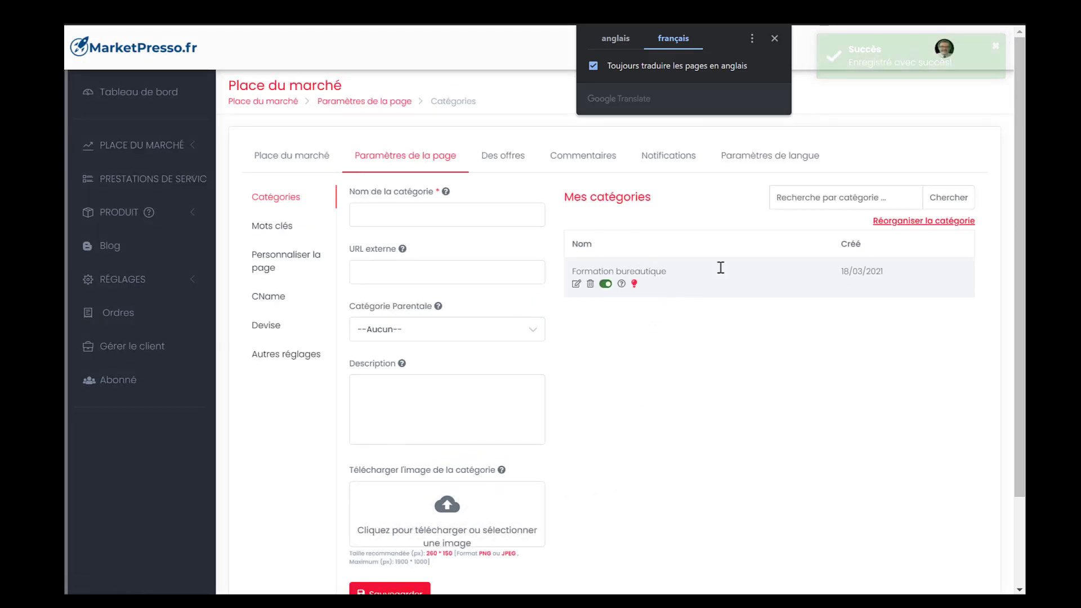
pyautogui.click(774, 38)
# Start a second category and name it "Formation marketing".
pyautogui.click(402, 213)
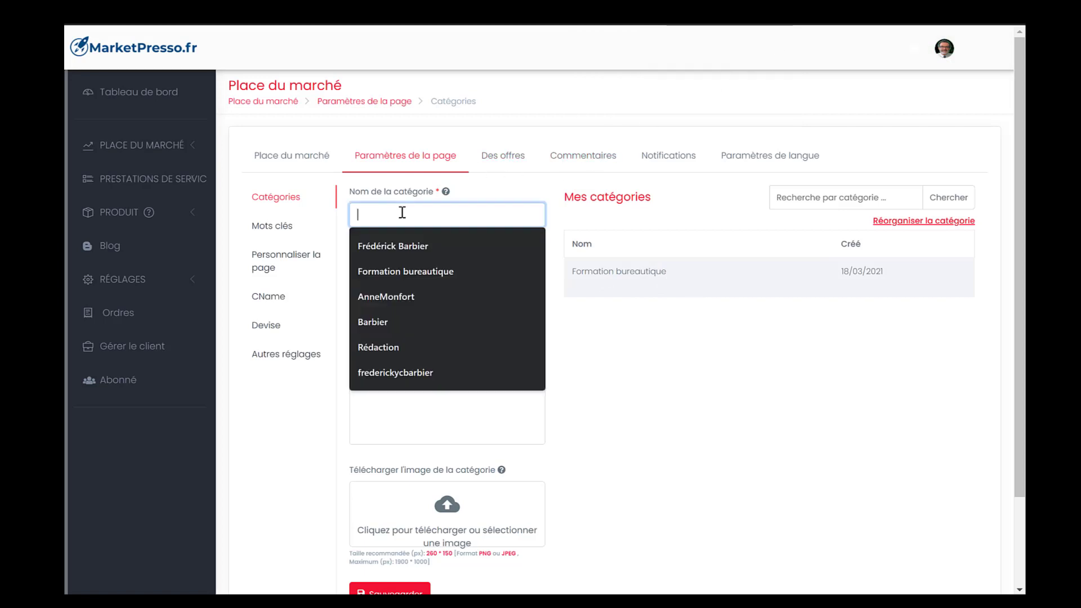
pyautogui.write('Formation bureautique')
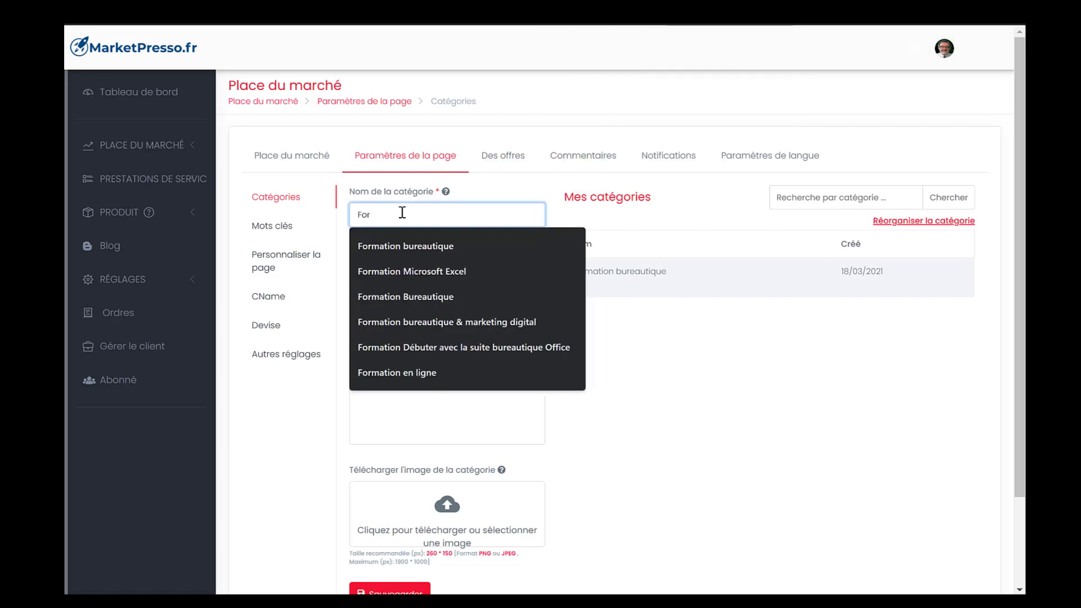
pyautogui.click(433, 252)
pyautogui.doubleClick(429, 214)
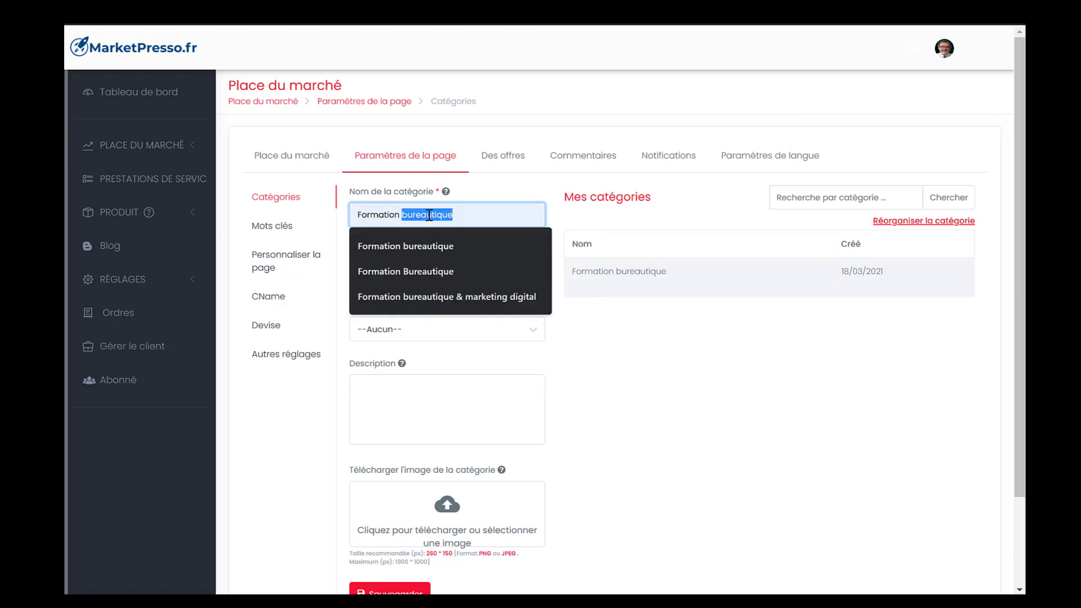
pyautogui.write('marketing')
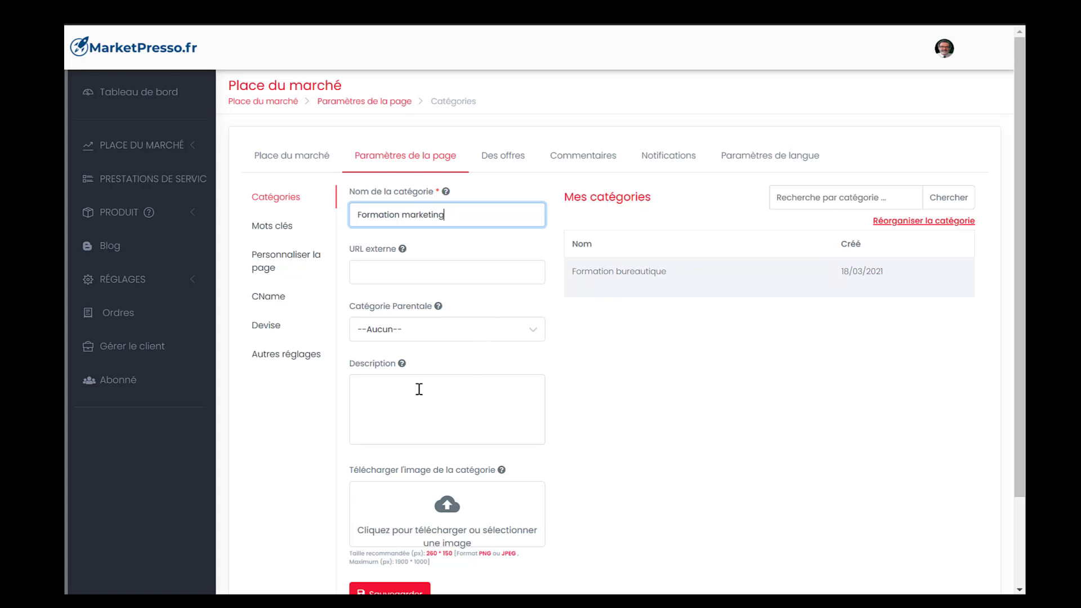
# Set the marketing category's description to "Les formations en marketing...".
pyautogui.click(419, 388)
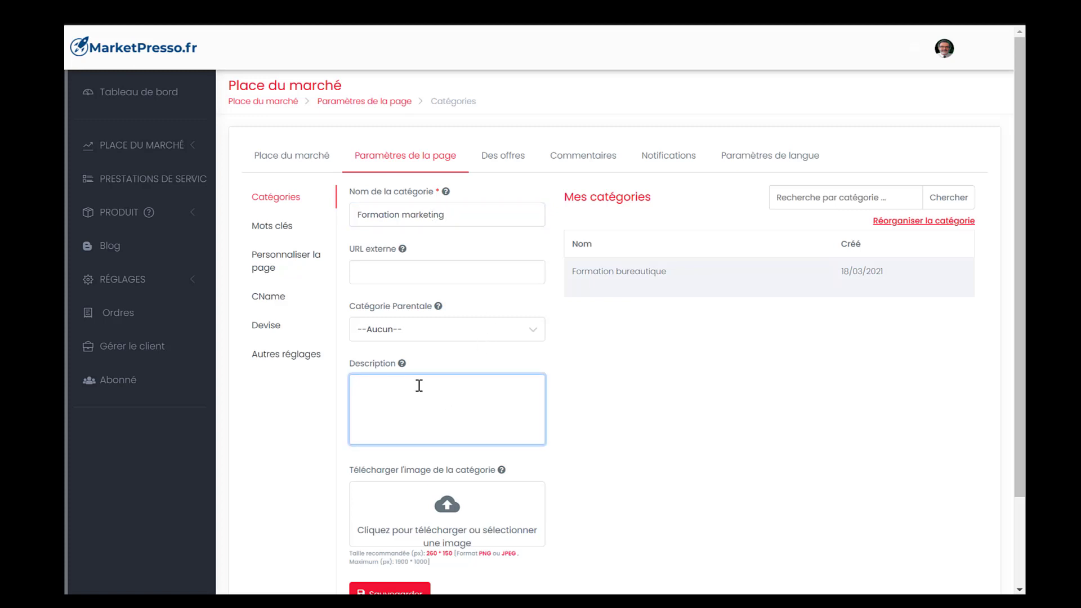
pyautogui.write('Les formations en Bureautique vous apprendront à maîtriser l’ensemble des potentialités des logiciels usuels : Excel, Word, PowerPoint, Outlook')
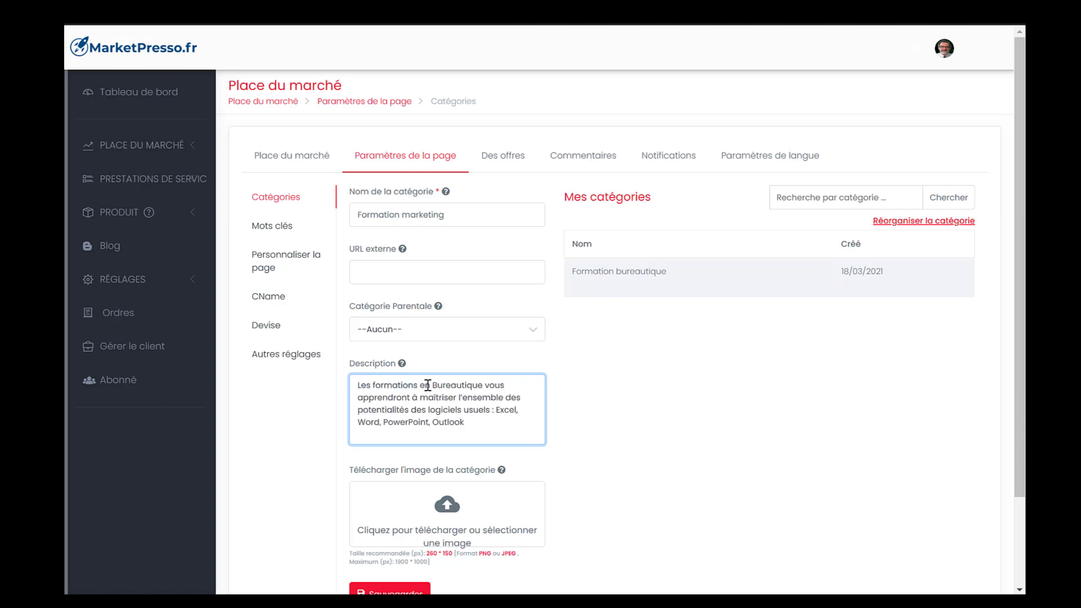
pyautogui.moveTo(432, 386); pyautogui.dragTo(495, 422)
pyautogui.write('ma')
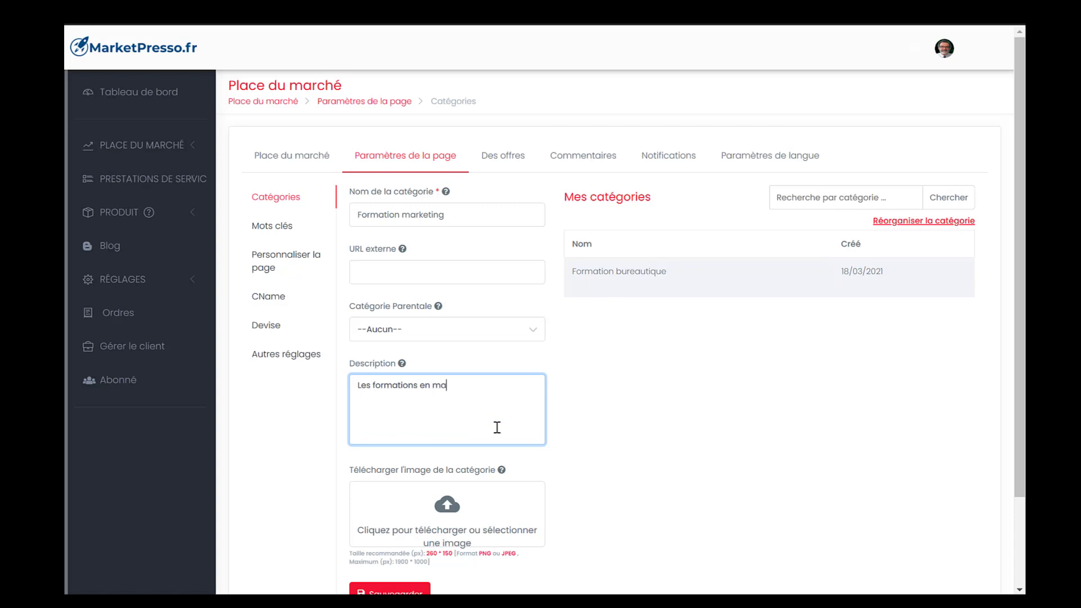
pyautogui.write('rketing...')
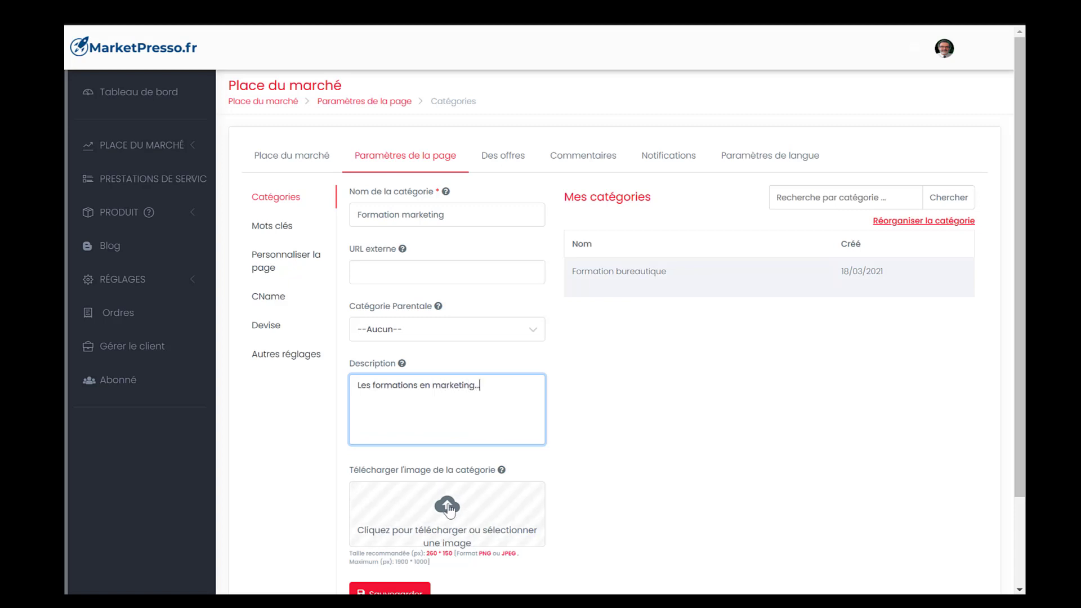
# Try to upload training.jpg to the image library for the marketing category's image.
pyautogui.click(449, 509)
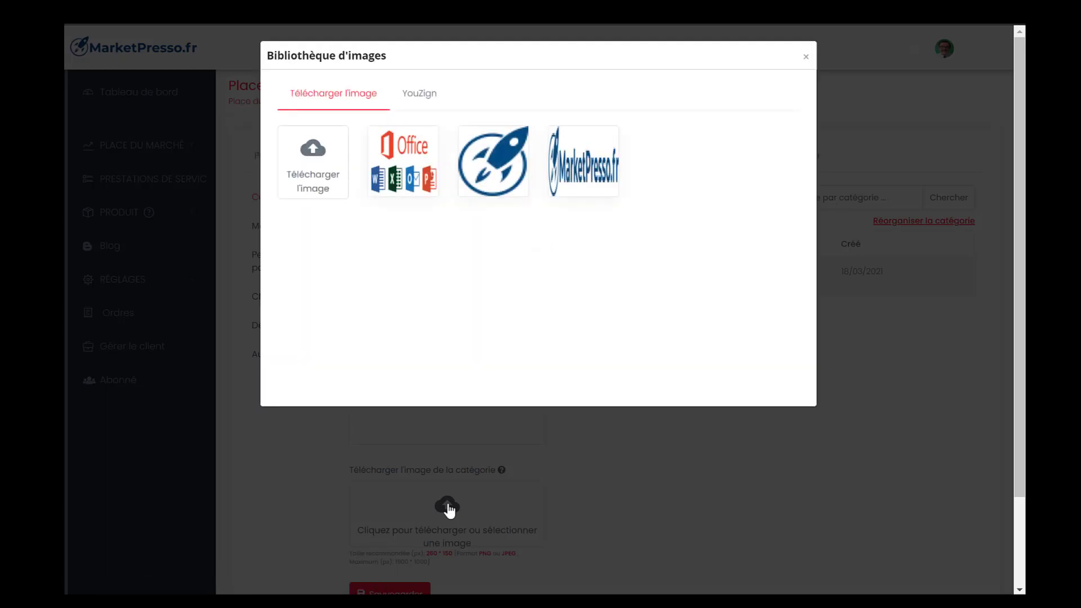
pyautogui.click(310, 159)
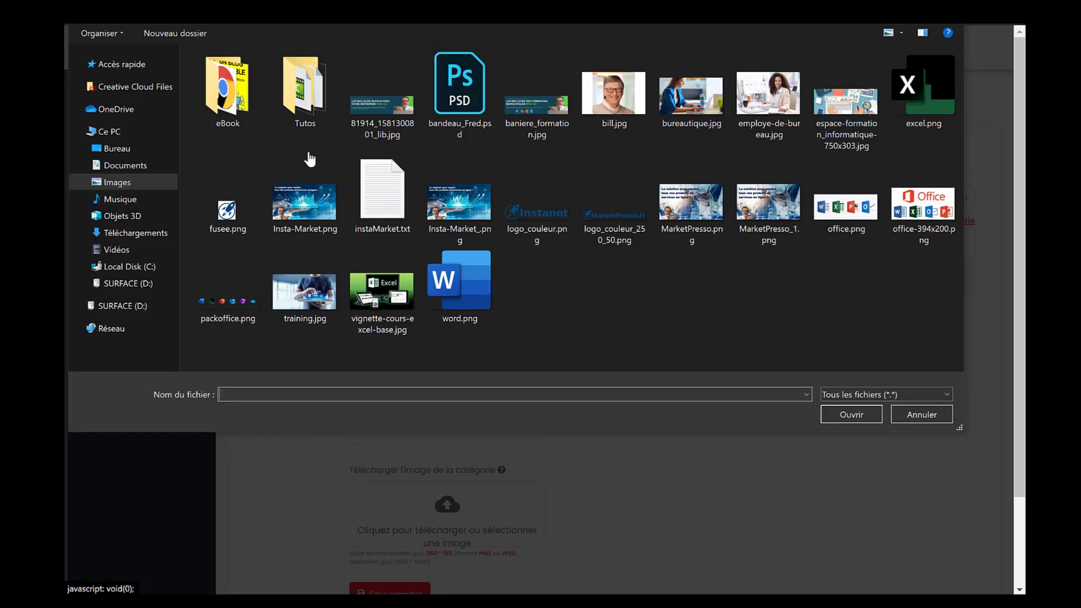
pyautogui.click(307, 291)
pyautogui.click(836, 413)
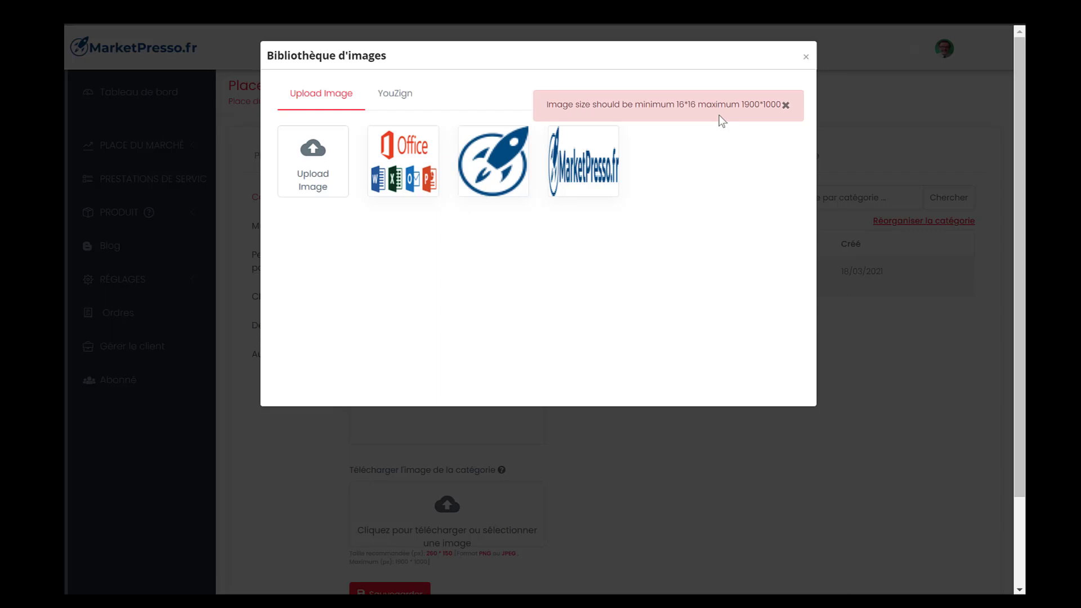
pyautogui.click(785, 105)
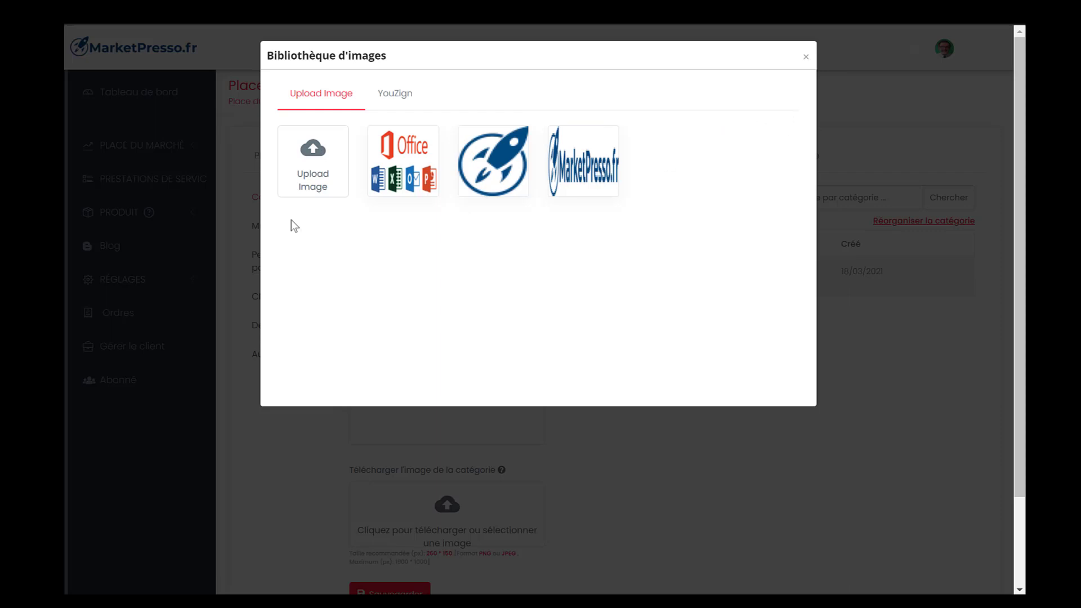
# Upload bureautique.jpg to the image library, use it as the marketing category's image, and save the category.
pyautogui.click(313, 148)
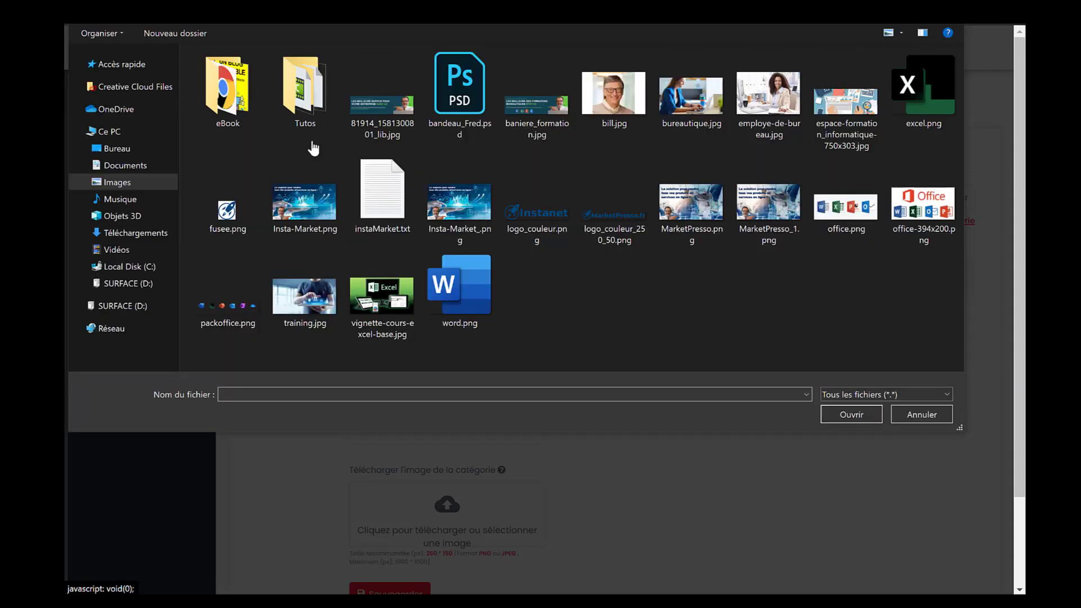
pyautogui.click(690, 103)
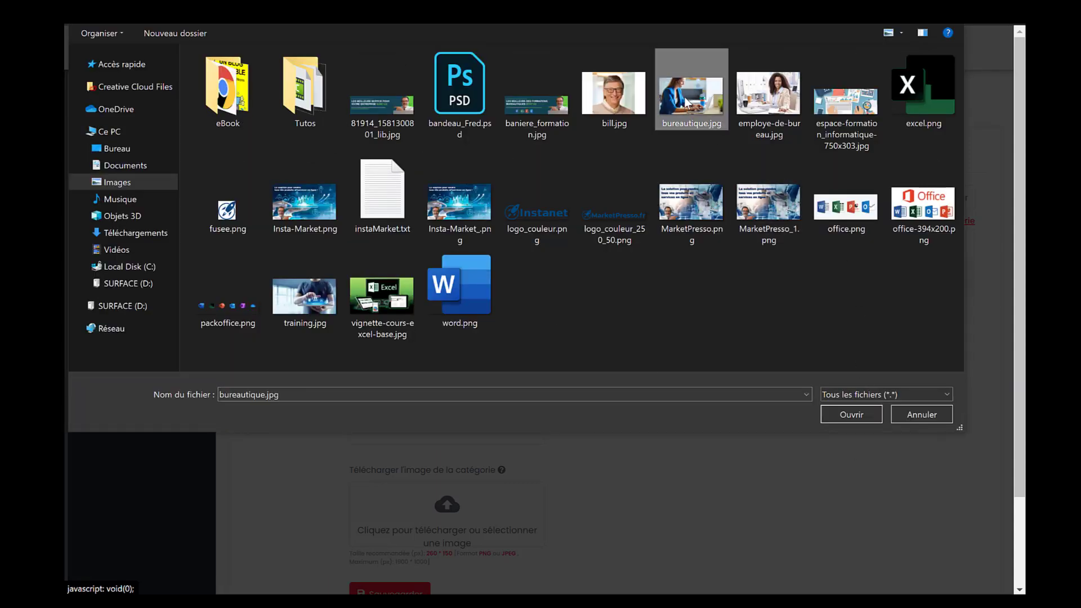
pyautogui.click(848, 411)
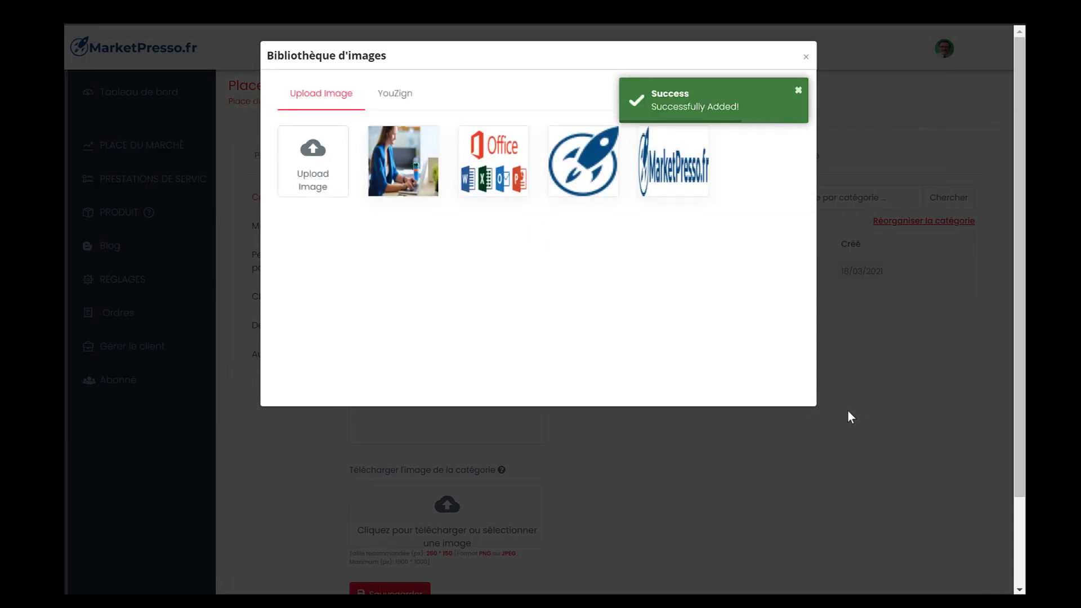
pyautogui.click(390, 172)
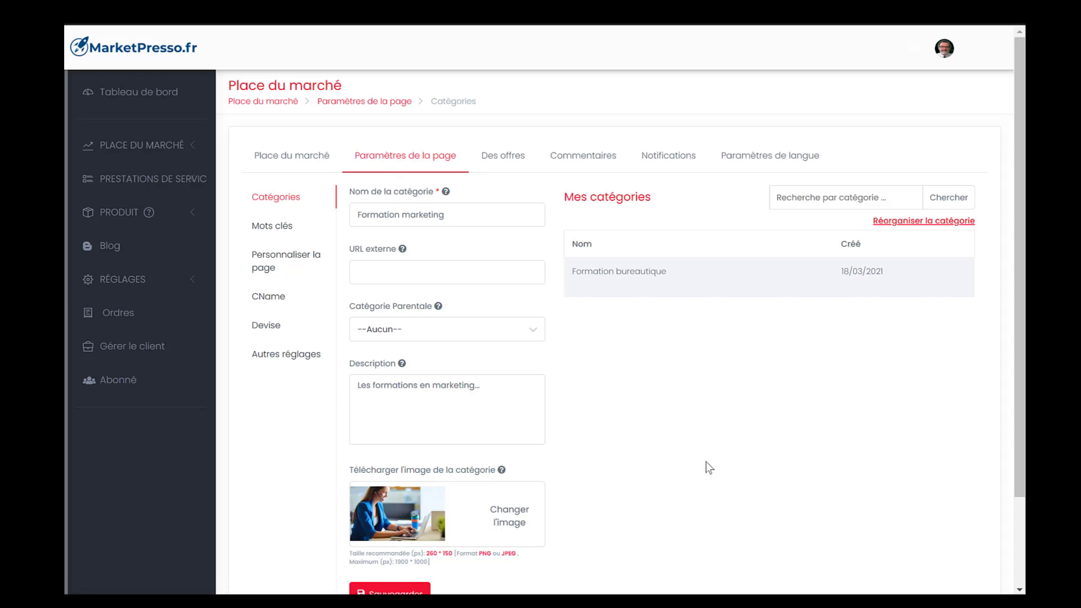
pyautogui.scroll(-2, 700, 437)
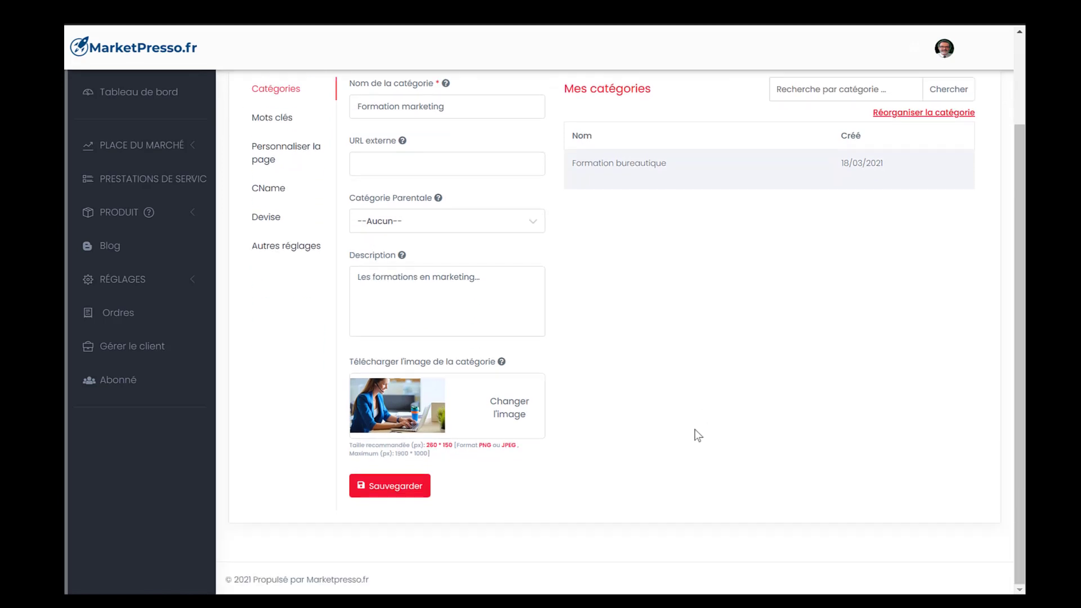
pyautogui.click(396, 486)
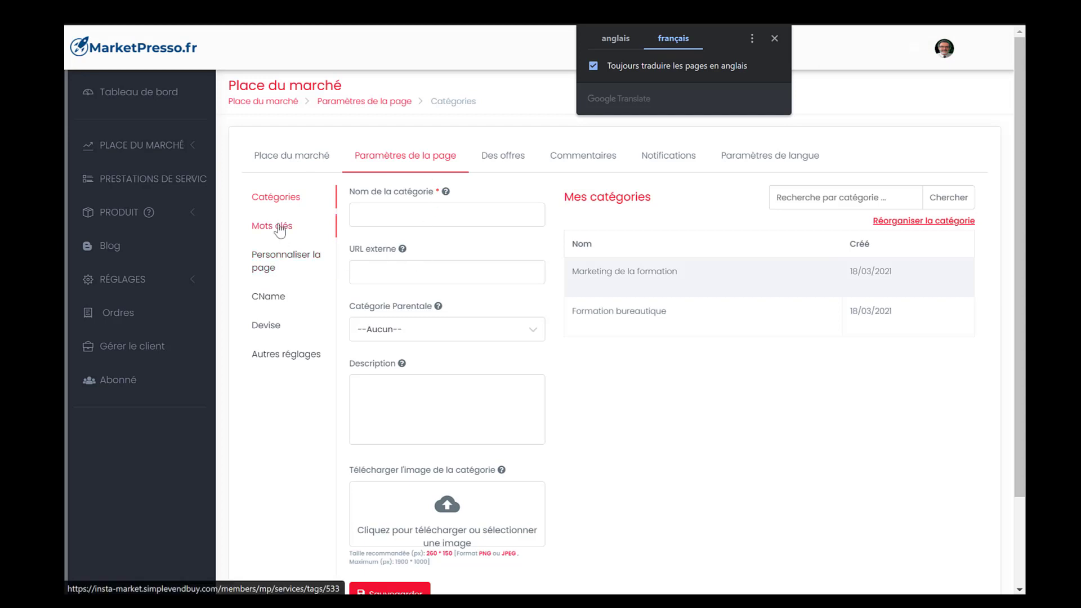
# Create and save a keyword tag named "Formation bureautique" with the description "Les formations en Bureautique vous apprendront à maîtriser...", ending with "Excel, Word, PowerPoint, Outlook".
pyautogui.click(280, 227)
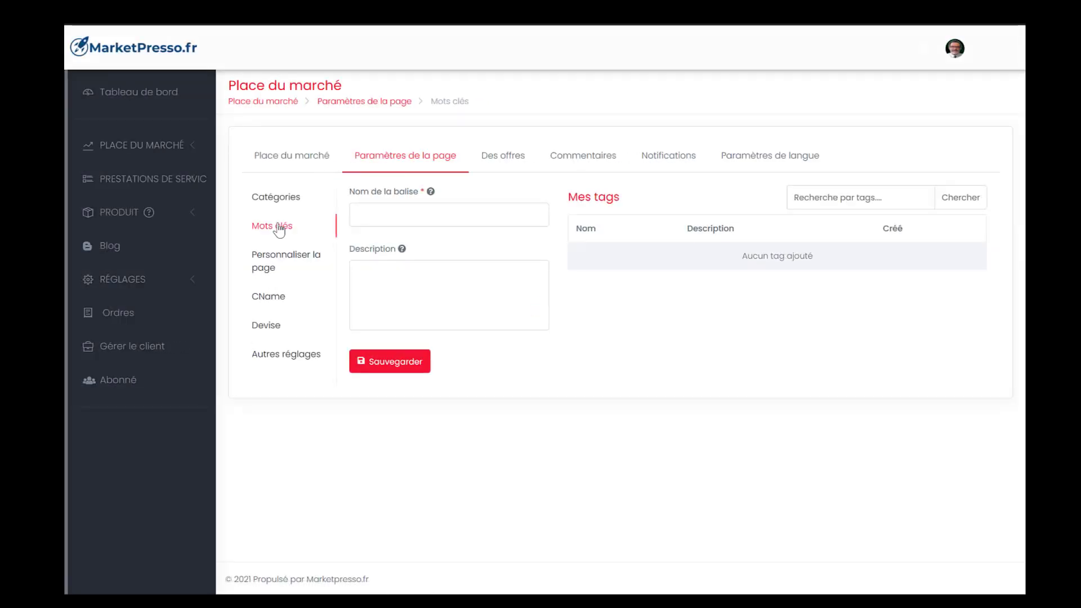
pyautogui.click(400, 217)
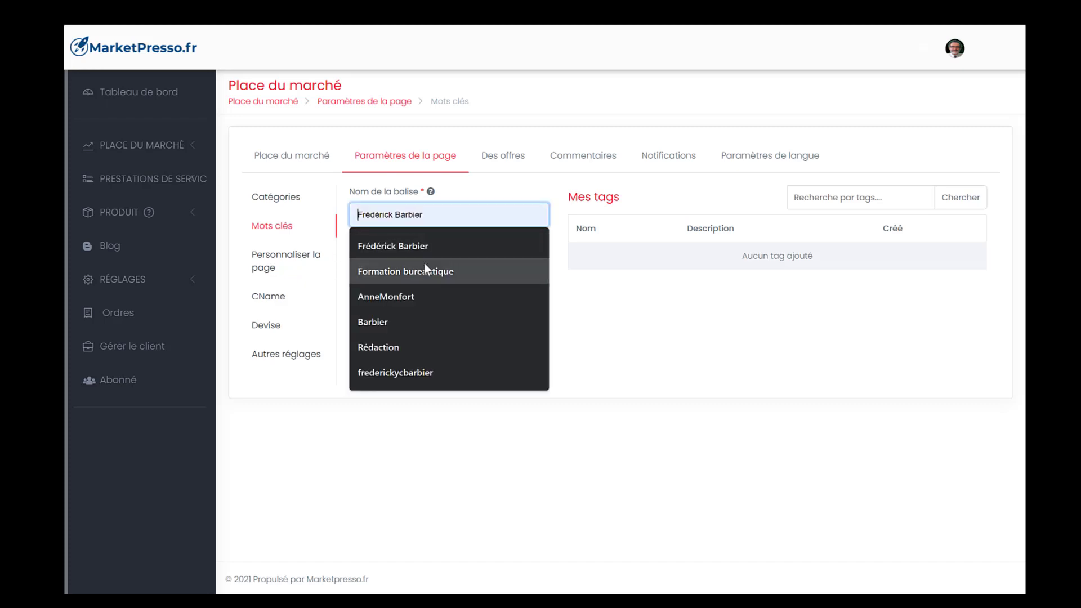
pyautogui.click(424, 271)
pyautogui.click(426, 292)
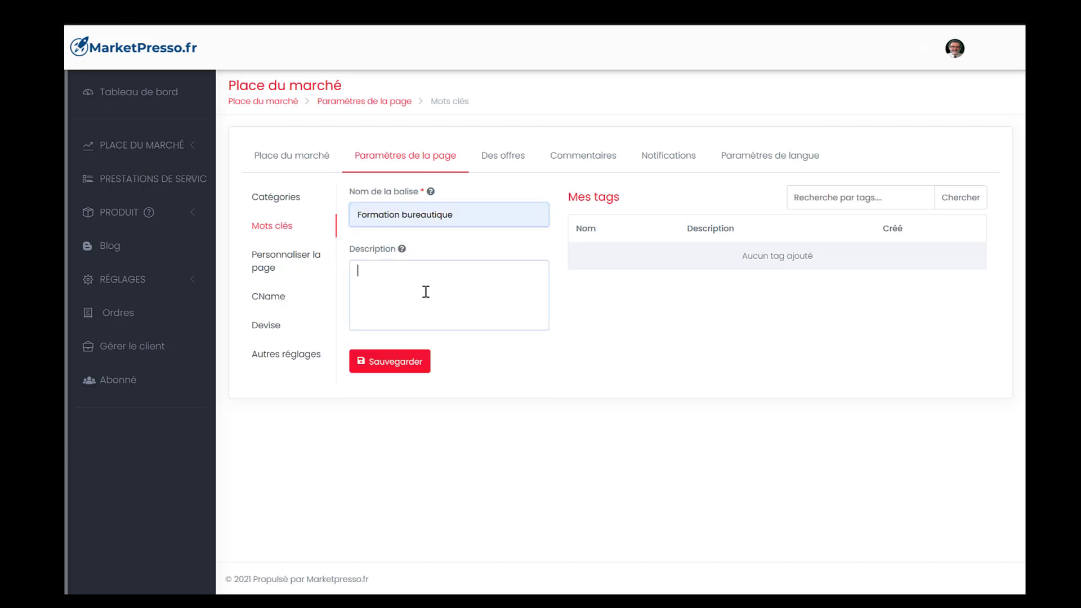
pyautogui.write('Les formations en Bureautique vous apprendront à maîtriser l’ensemble des potentialités des logiciels usuels : Excel, Word, PowerPoint, Outlook')
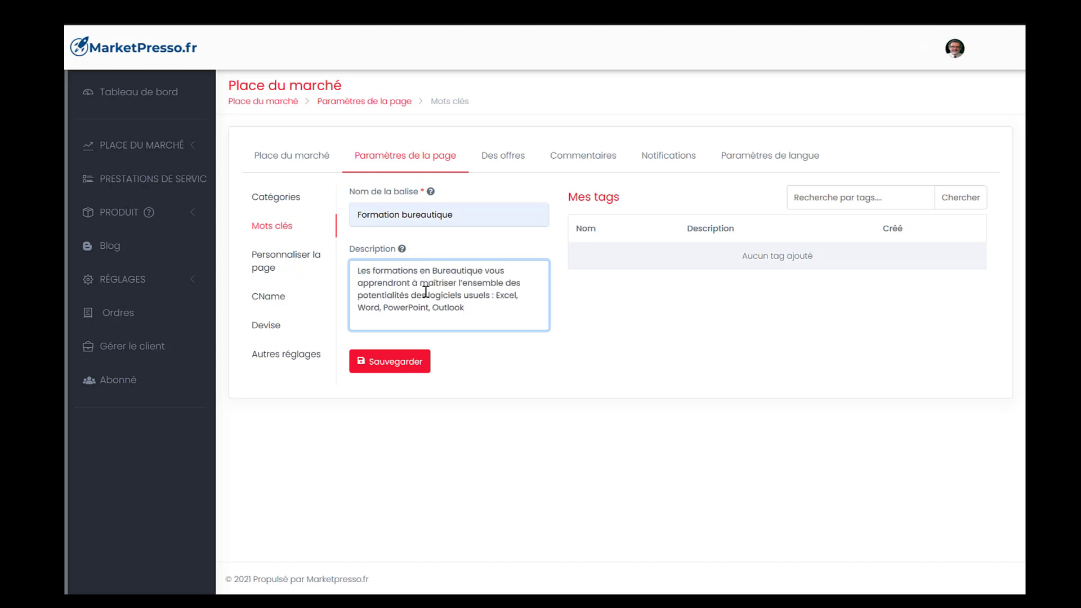
pyautogui.click(410, 367)
pyautogui.click(410, 366)
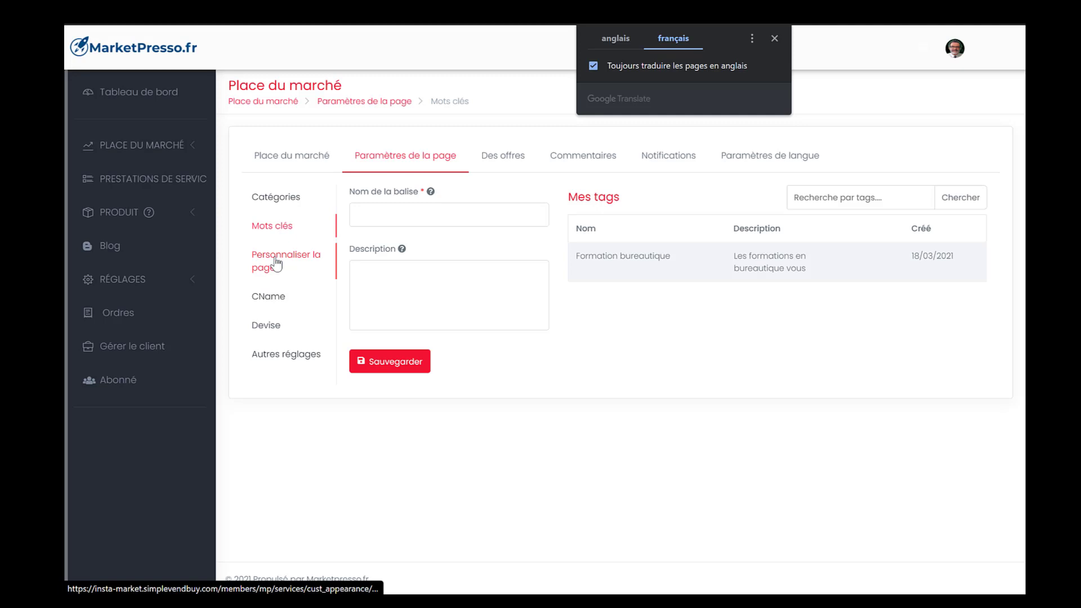
# Set the marketplace's default currency to EUR and save the change.
pyautogui.click(268, 297)
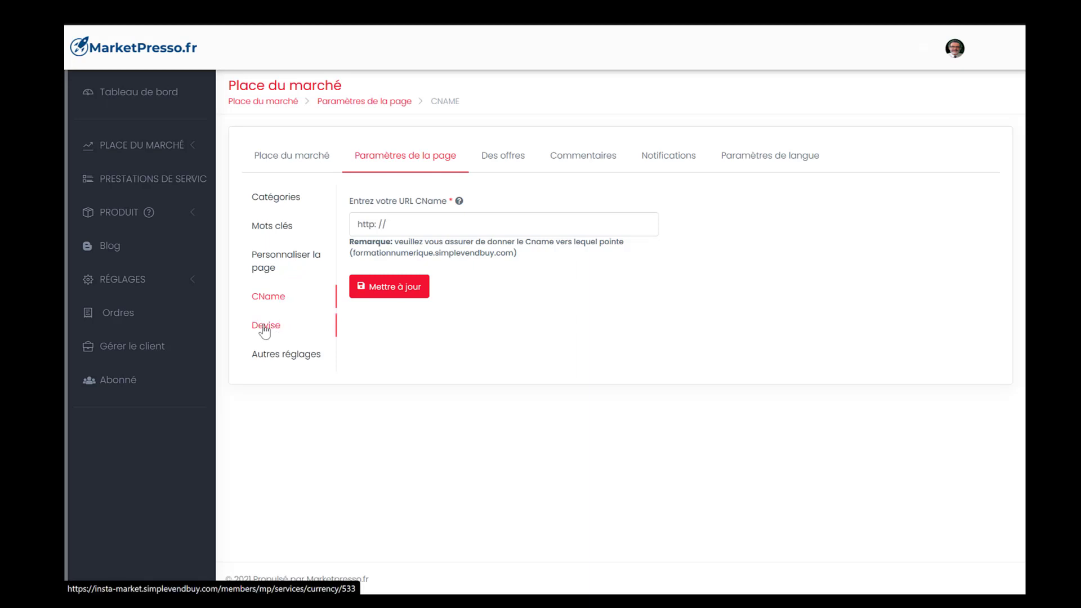
pyautogui.click(265, 327)
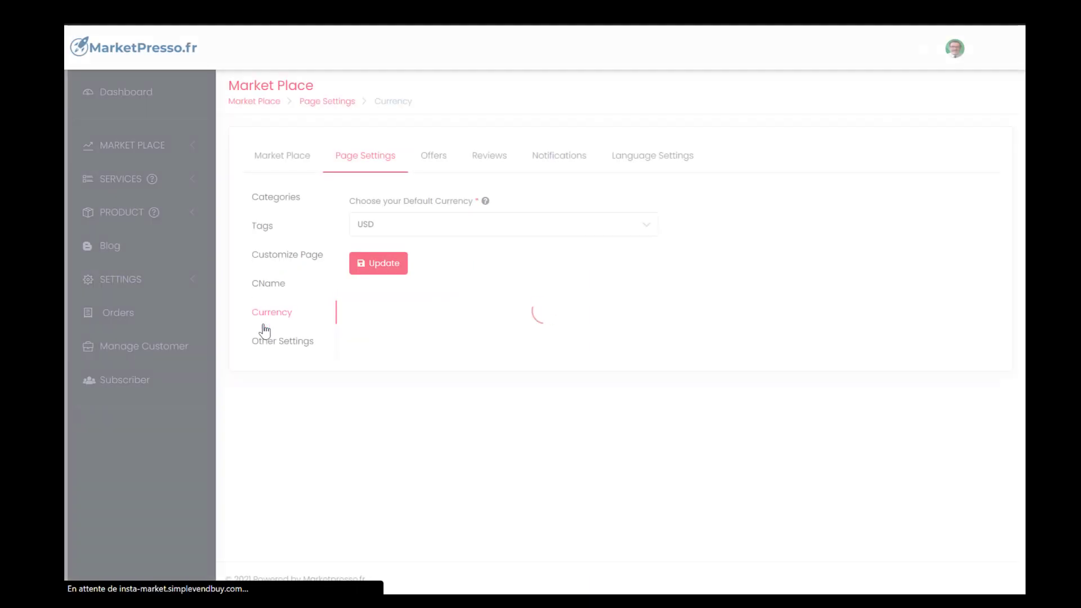
pyautogui.click(464, 224)
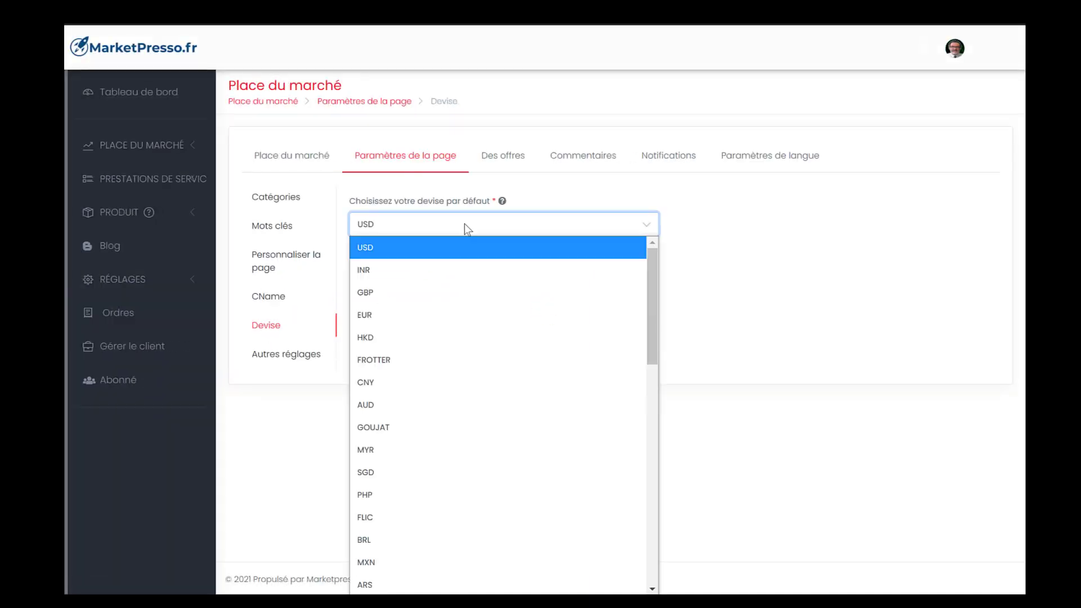
pyautogui.click(434, 316)
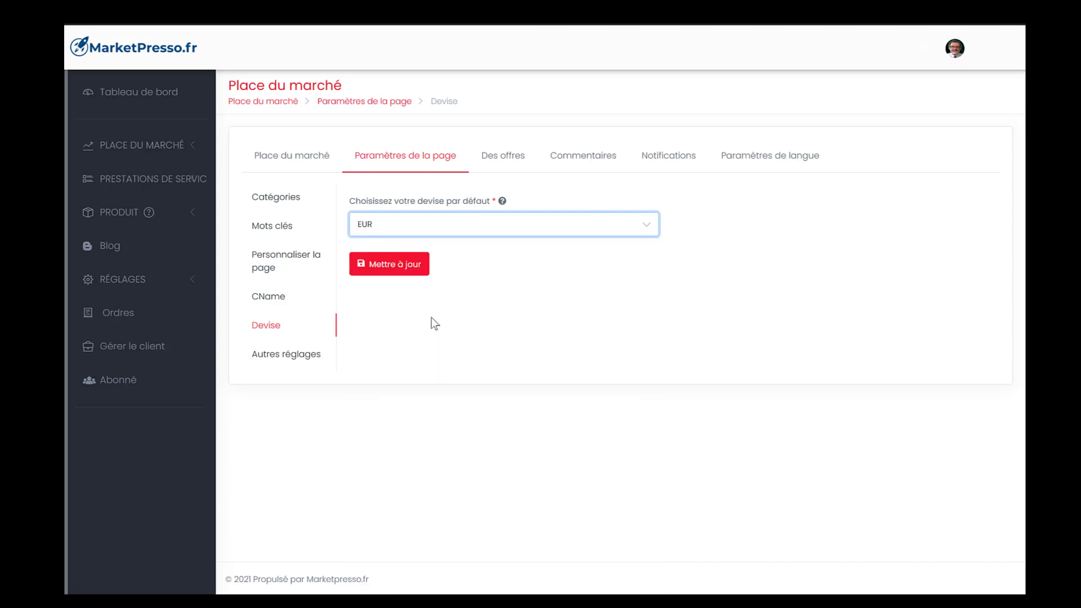
pyautogui.click(386, 264)
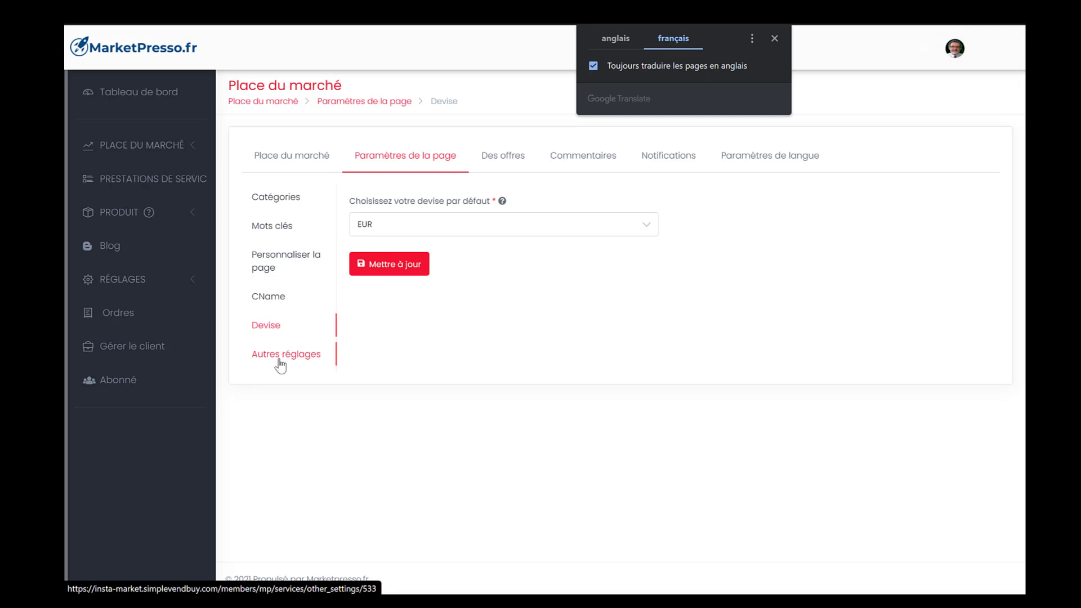
# Enable the non-USD base currency (Devise sans base USD) and search (Chercher) options in the marketplace's other settings.
pyautogui.click(279, 360)
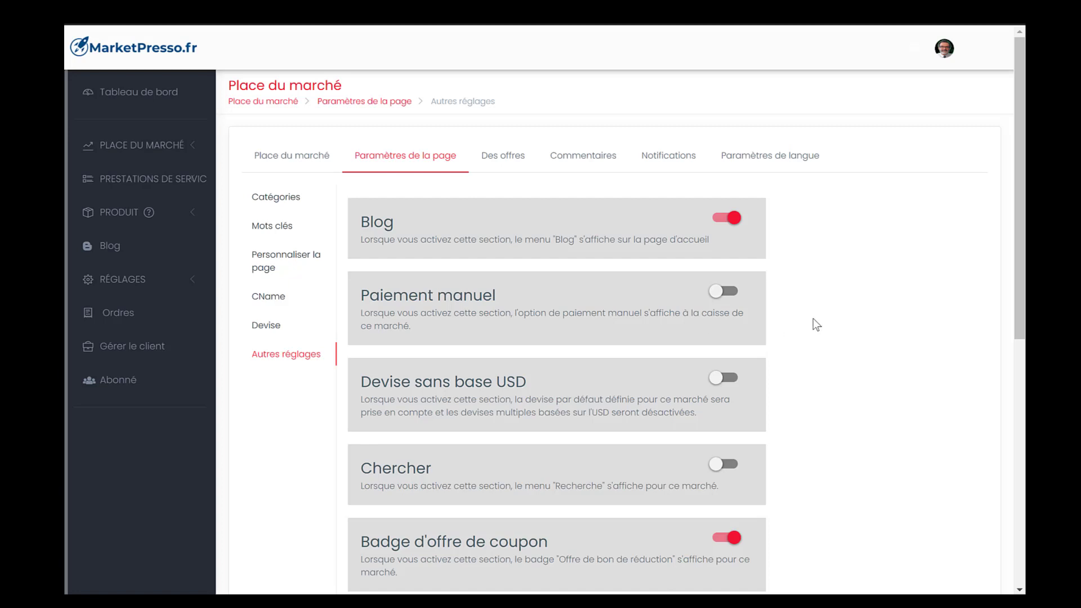
pyautogui.scroll(-1, 813, 319)
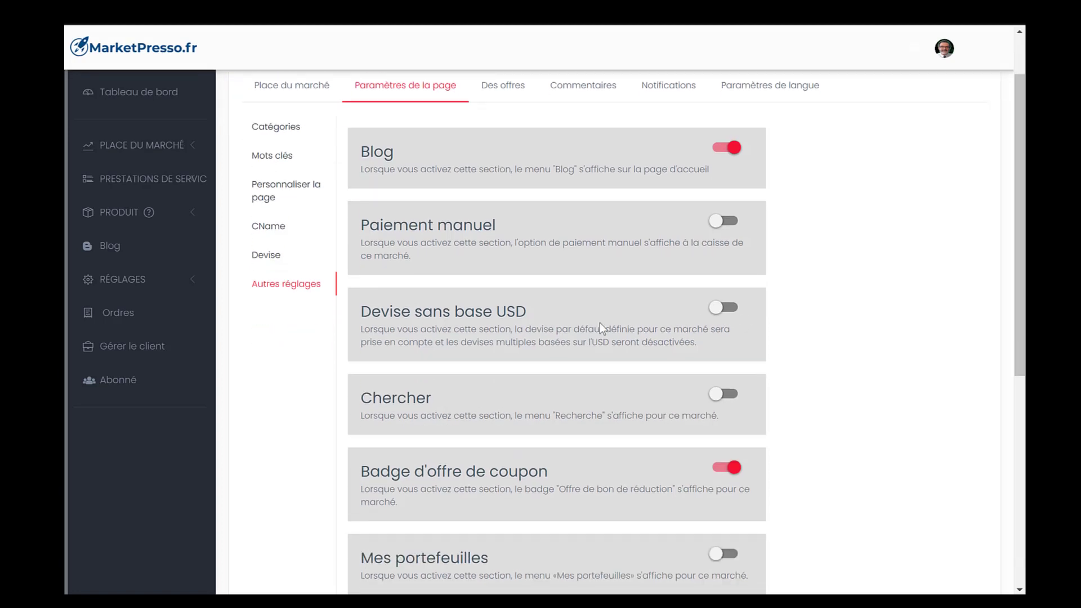
pyautogui.click(730, 310)
pyautogui.scroll(-1, 822, 340)
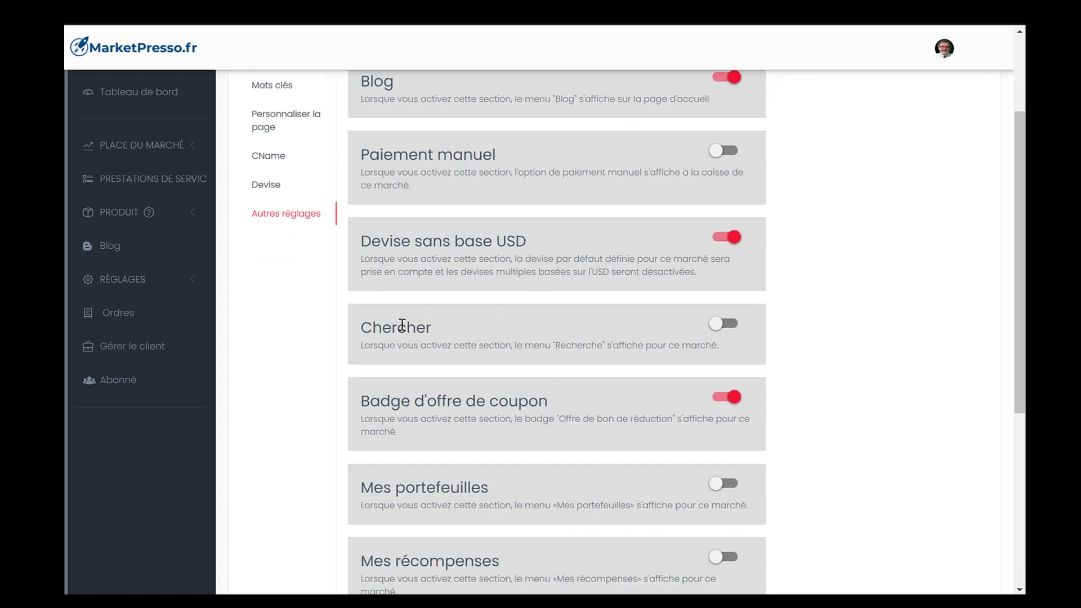
pyautogui.click(732, 325)
# Enable the wallets (Mes portefeuilles) and rewards (Mes récompenses) menus for the marketplace.
pyautogui.scroll(-1, 622, 316)
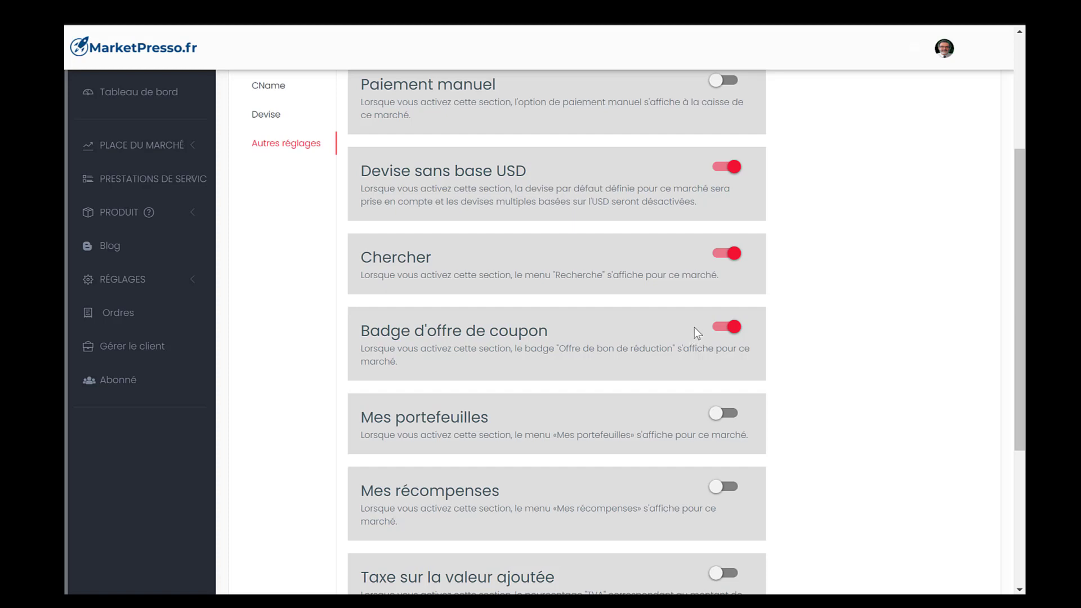
pyautogui.scroll(-1, 560, 345)
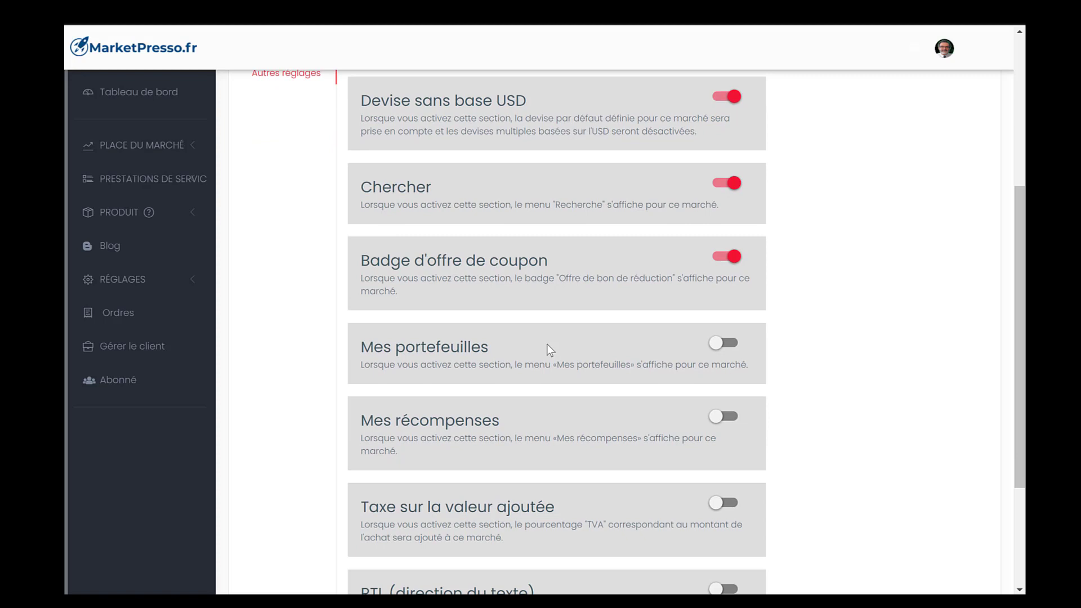
pyautogui.click(731, 345)
pyautogui.click(726, 417)
# Enable value-added tax (Taxe sur la valeur ajoutée) for the marketplace and save the other settings.
pyautogui.scroll(-3, 849, 415)
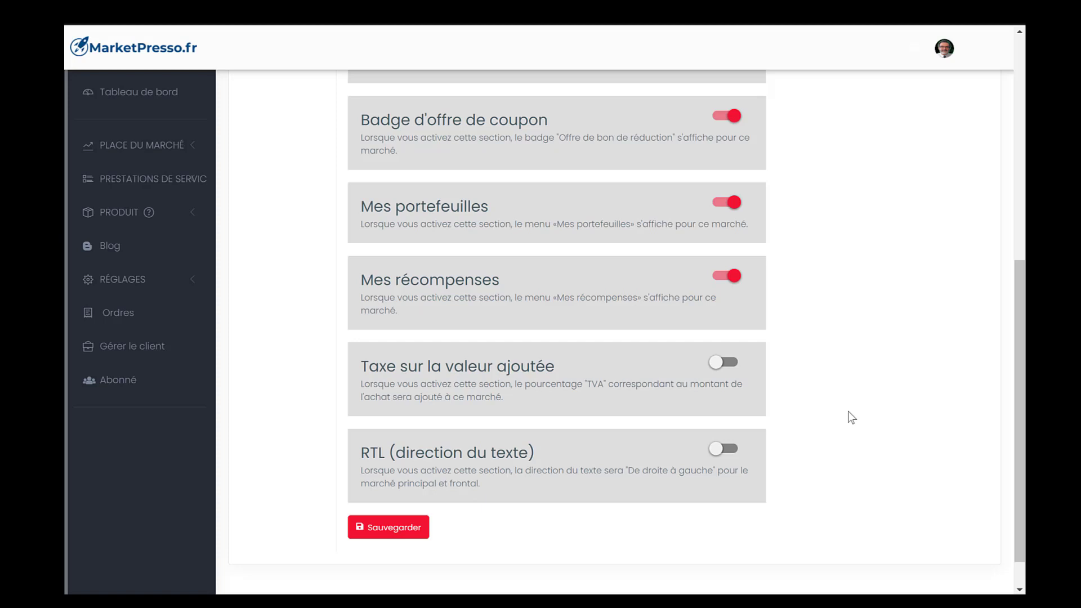
pyautogui.click(726, 363)
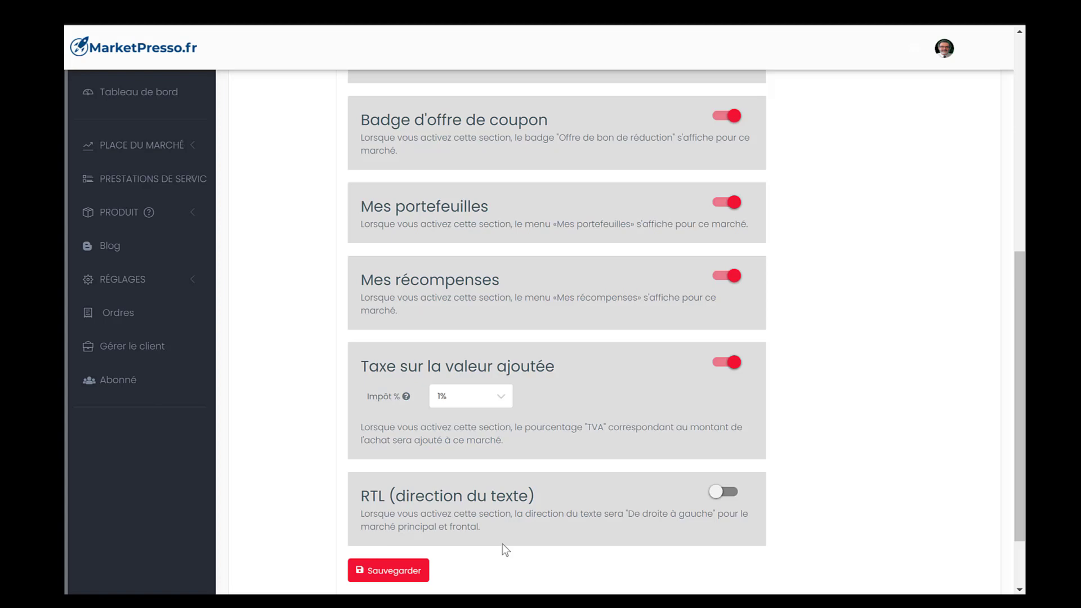
pyautogui.click(404, 574)
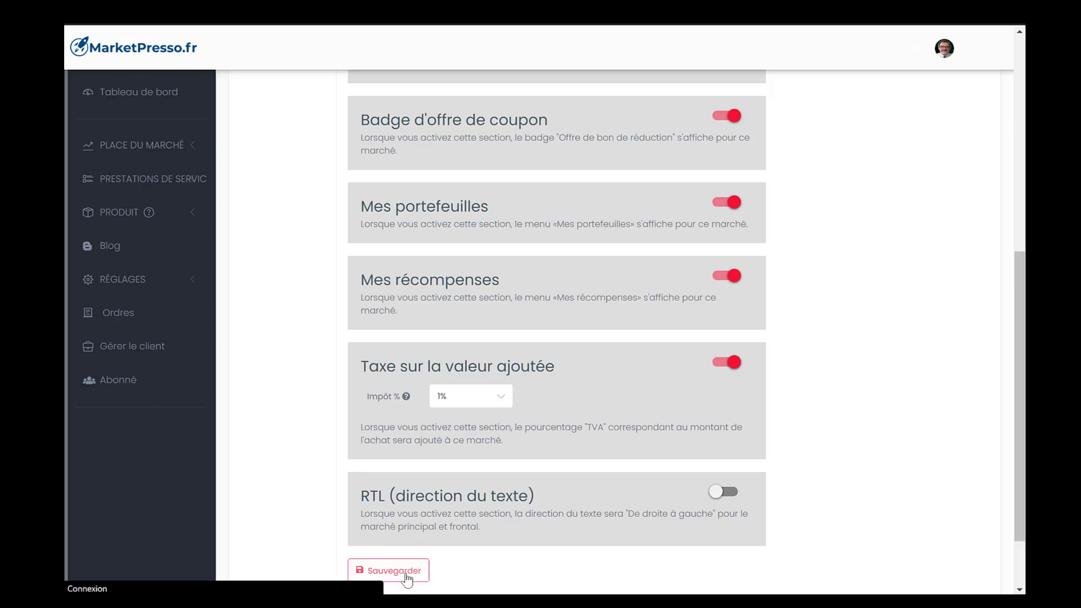